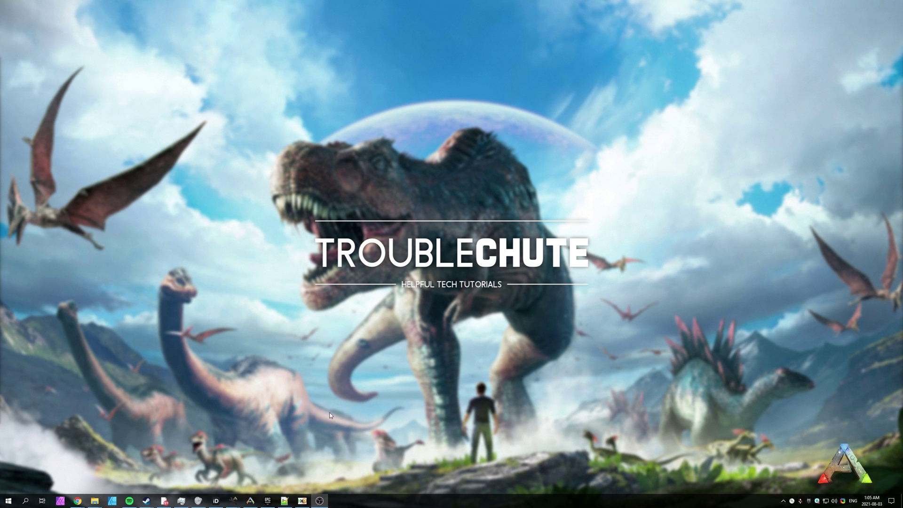
- Open the Epic Games Launcher and show the game library containing ARK: Survival Evolved
click(268, 501)
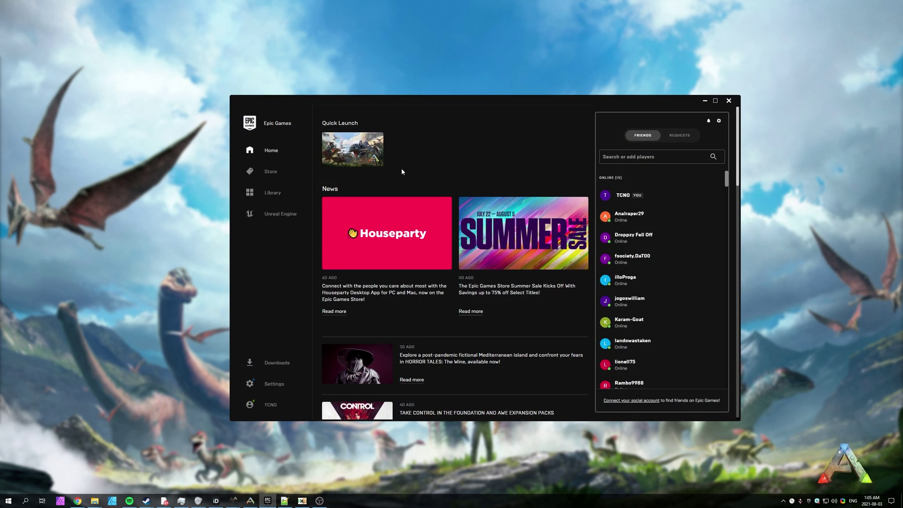
click(272, 193)
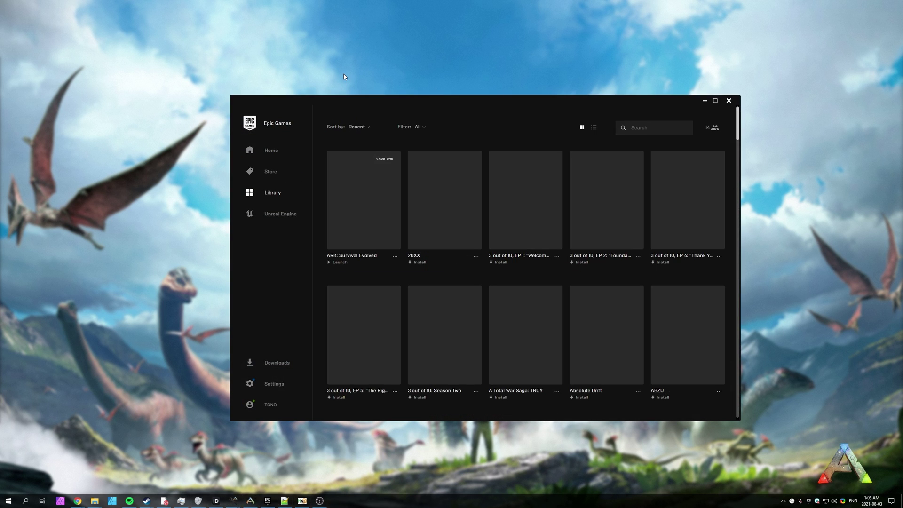
click(475, 275)
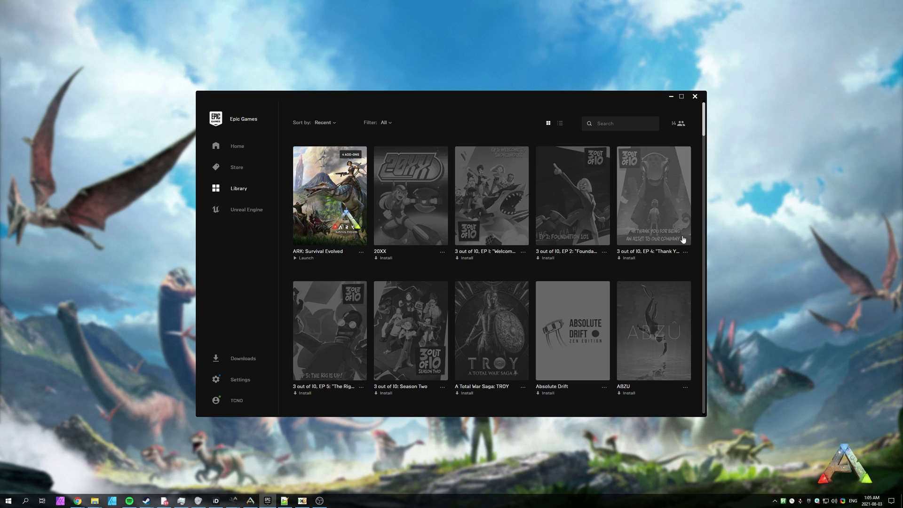
- Check the size of the ARKSurvivalEvolved folder in E:\Games using its File Explorer properties
key(super+e)
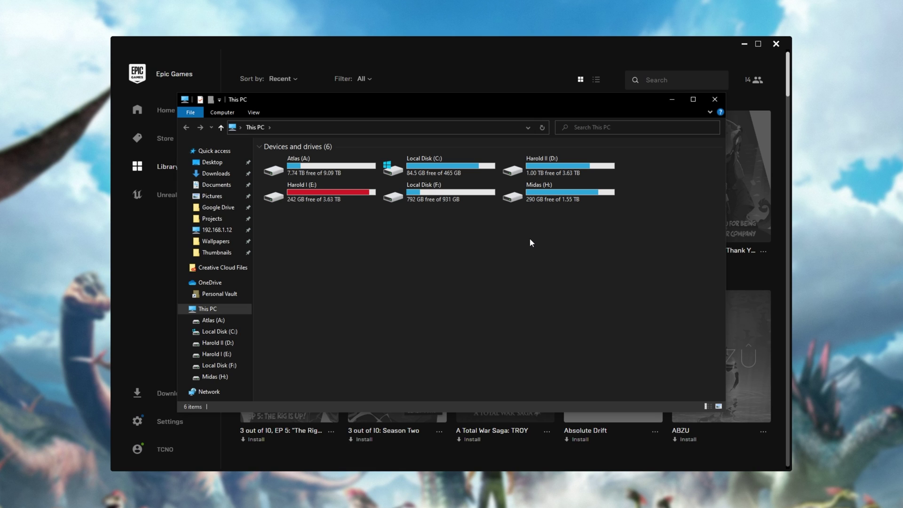
double_click(320, 199)
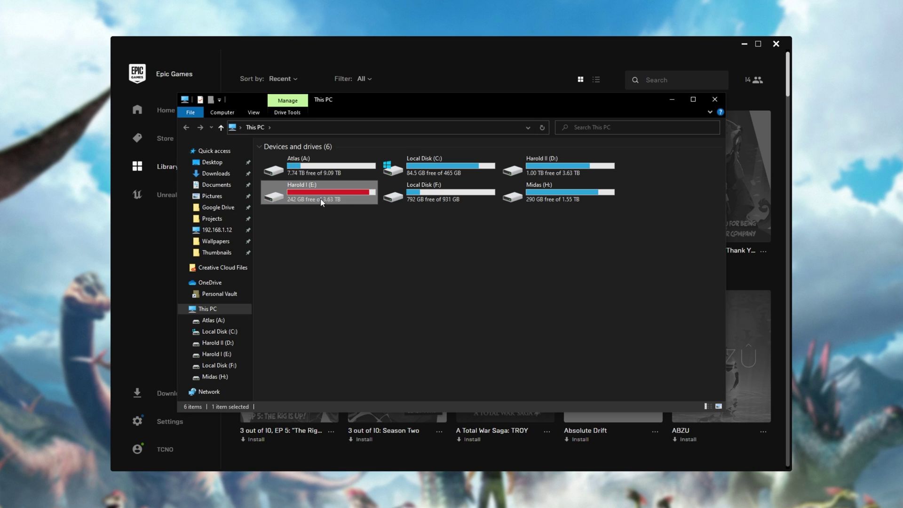
double_click(320, 198)
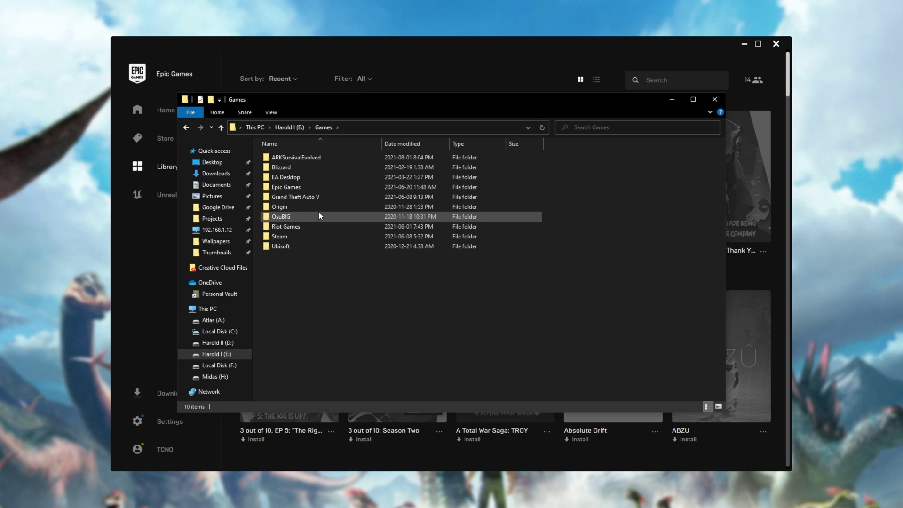
right_click(324, 161)
click(397, 498)
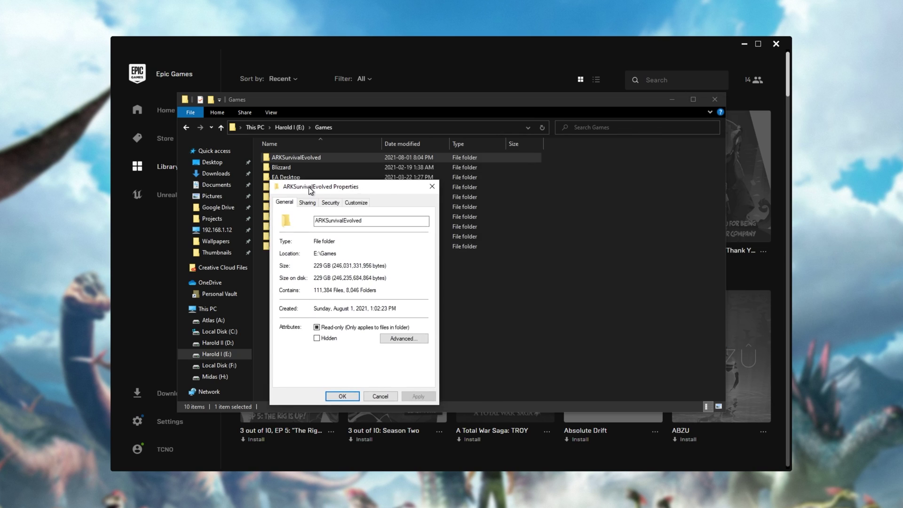
drag(307, 188, 406, 148)
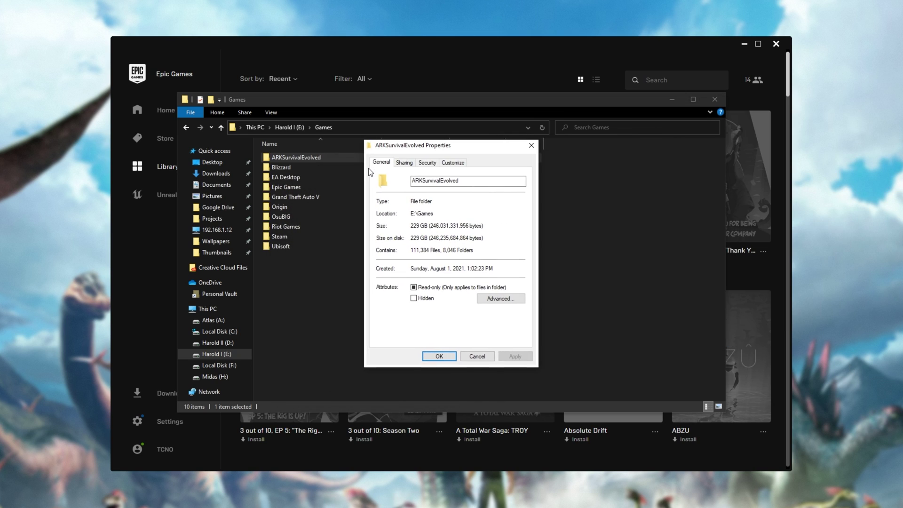
click(531, 146)
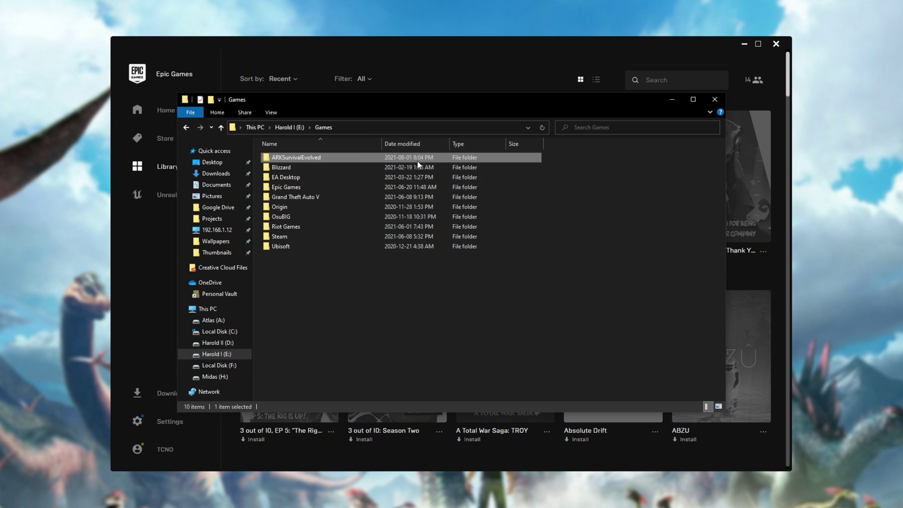
- Open the ARKSurvivalEvolved folder and examine its game files, including the Engine and ShooterGame folders
double_click(415, 159)
key(ctrl+a)
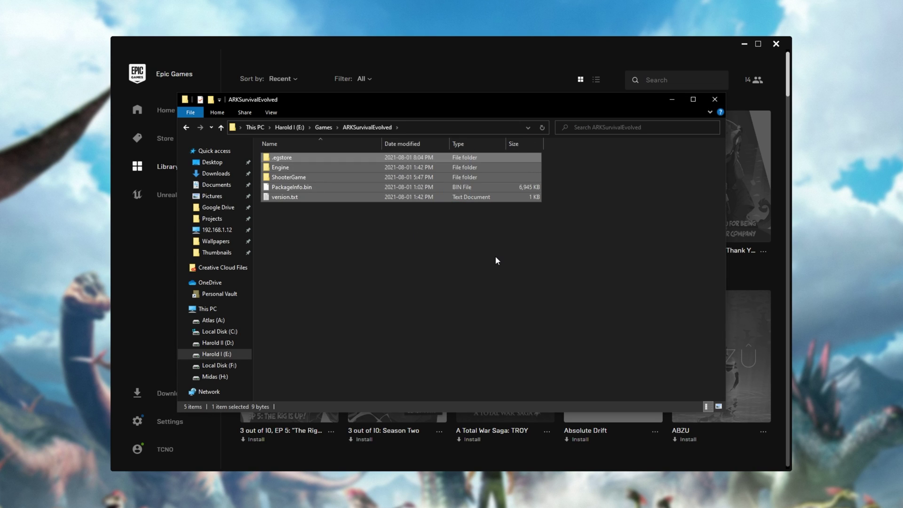
click(495, 255)
click(368, 167)
click(370, 178)
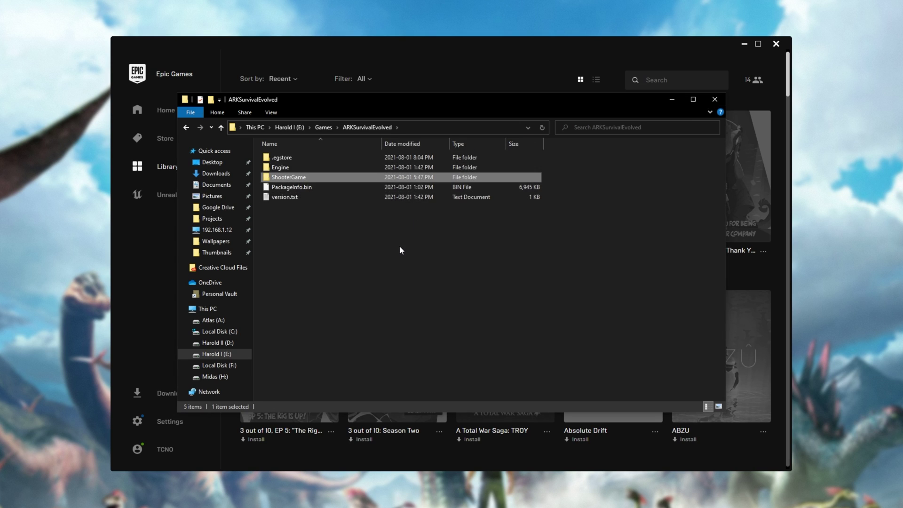
click(401, 249)
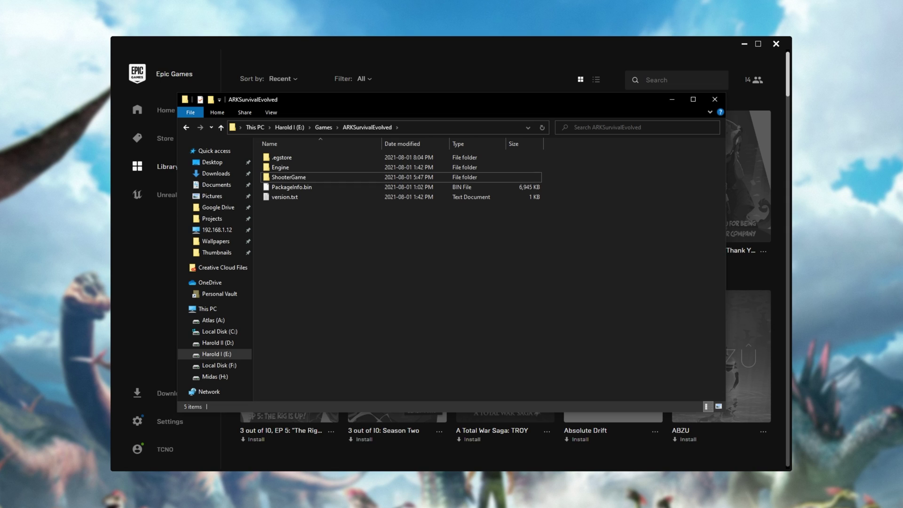
- Switch to Steam, enlarge its window and center it on the screen
key(alt+Tab)
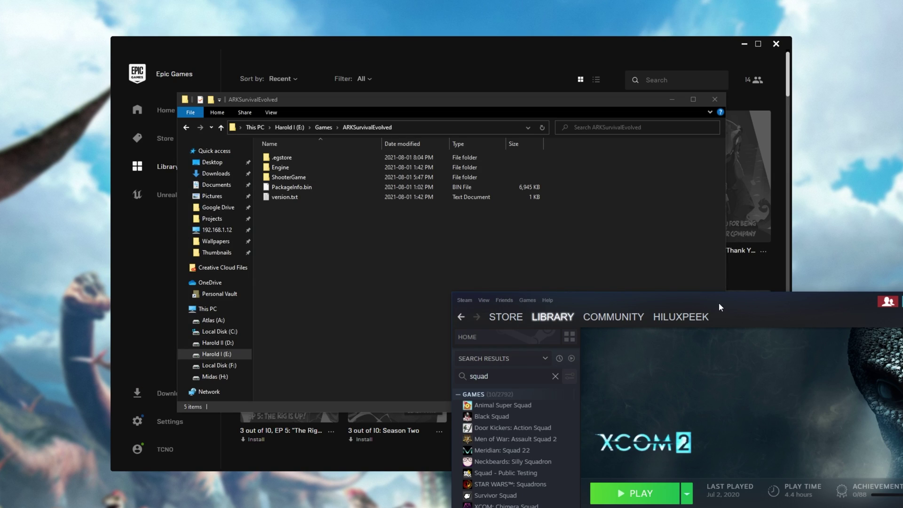
key(ctrl+alt+c)
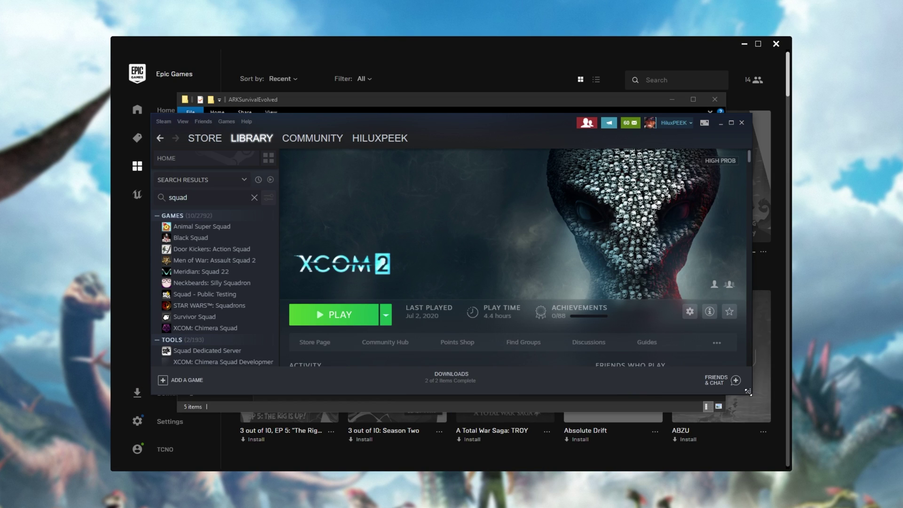
drag(751, 394, 849, 505)
key(ctrl+alt+c)
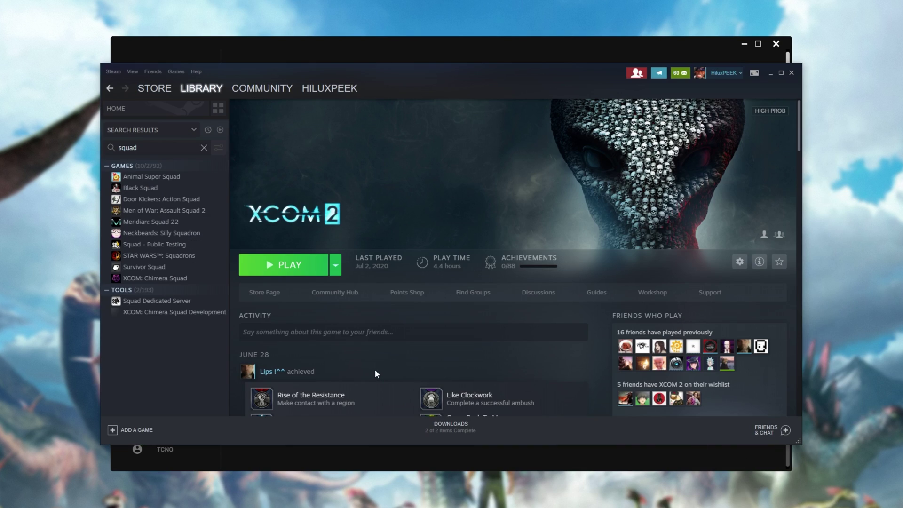
- Search the Steam library for "ark sur" and open the ARK: Survival Evolved game page
click(169, 145)
key(ctrl+a)
text(ar)
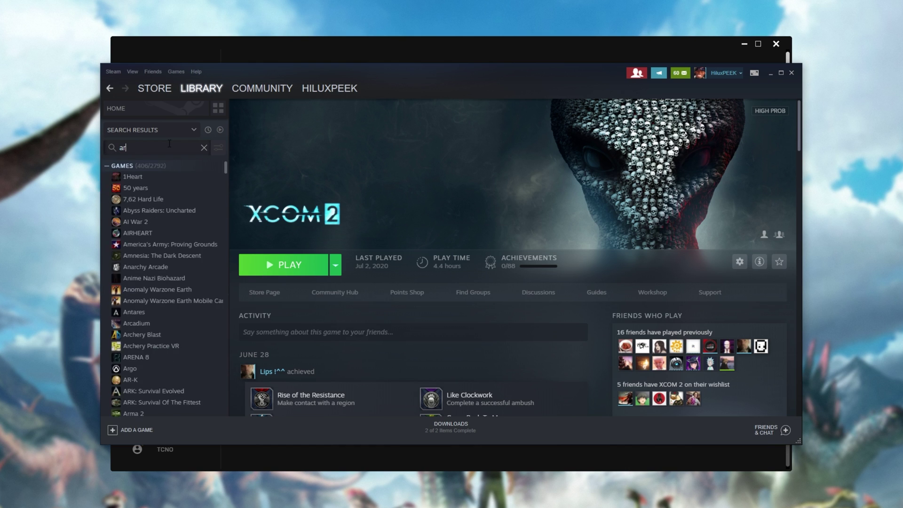
text(k sur)
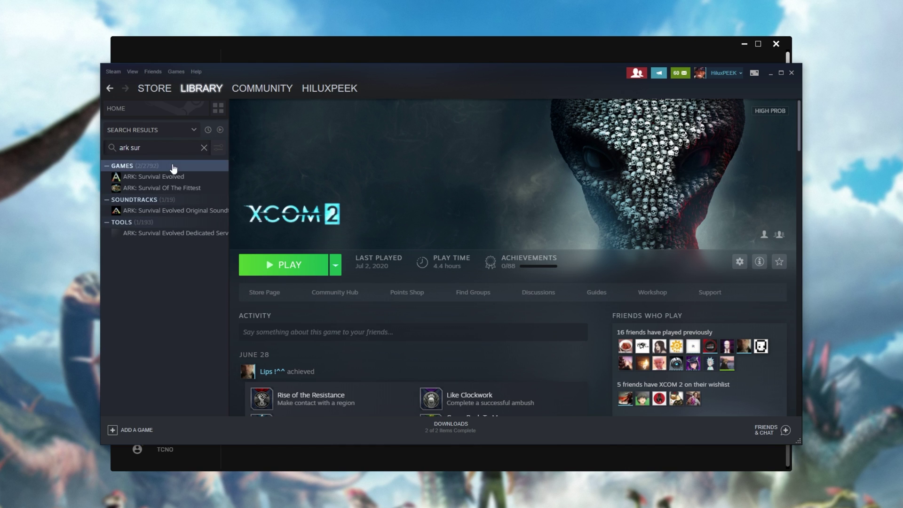
click(175, 181)
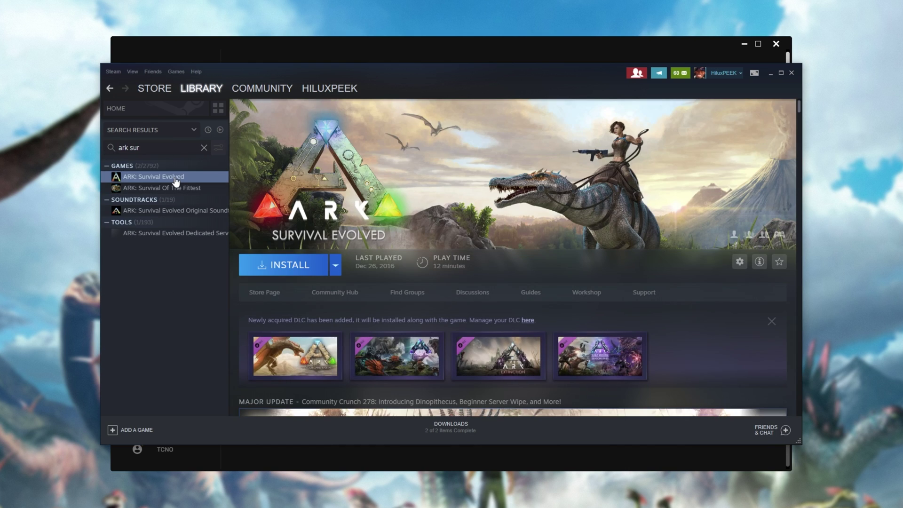
- Start installing ARK: Survival Evolved under E:\Games\Steam
click(312, 275)
click(546, 294)
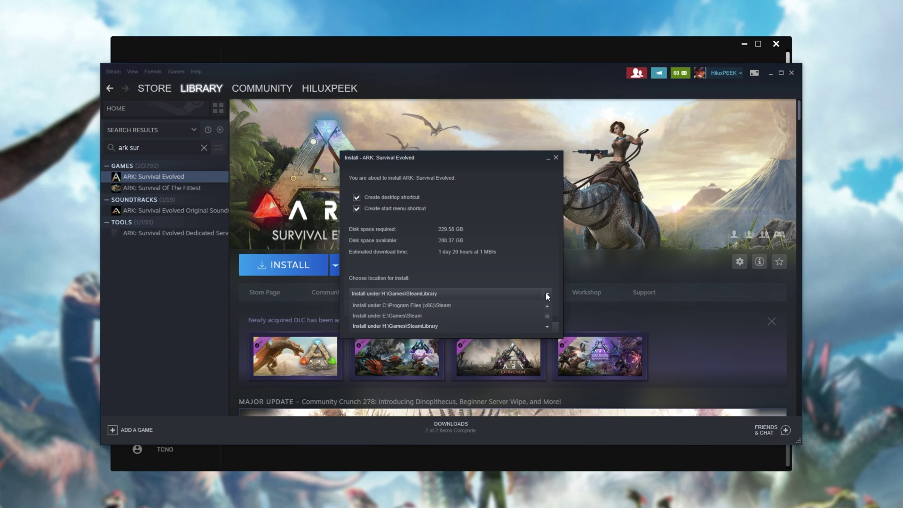
click(519, 313)
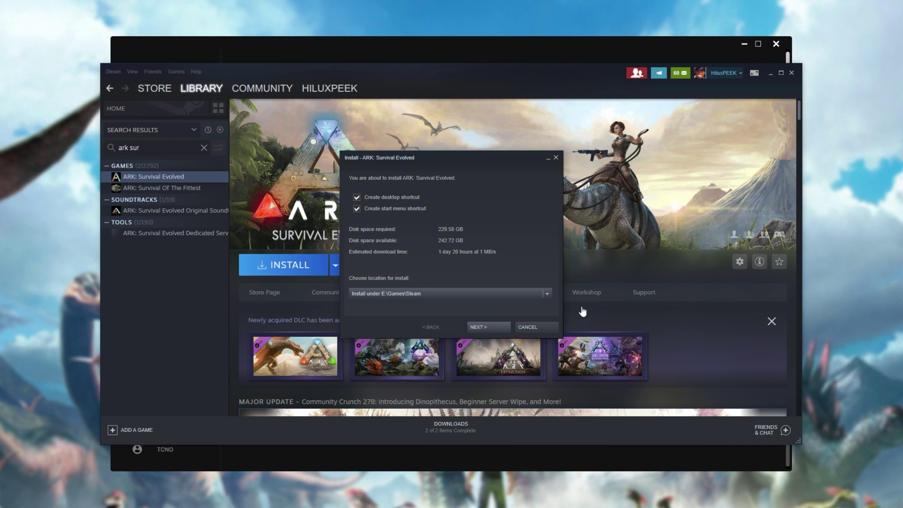
click(493, 330)
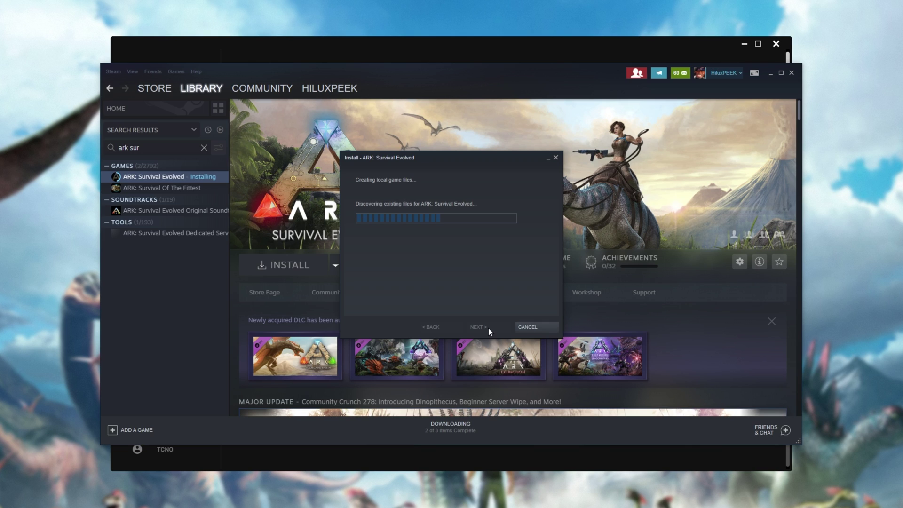
- Open E:\Games\Steam\steamapps\common\ARK in a new File Explorer window and compare it with the Epic ARKSurvivalEvolved folder
key(super+e)
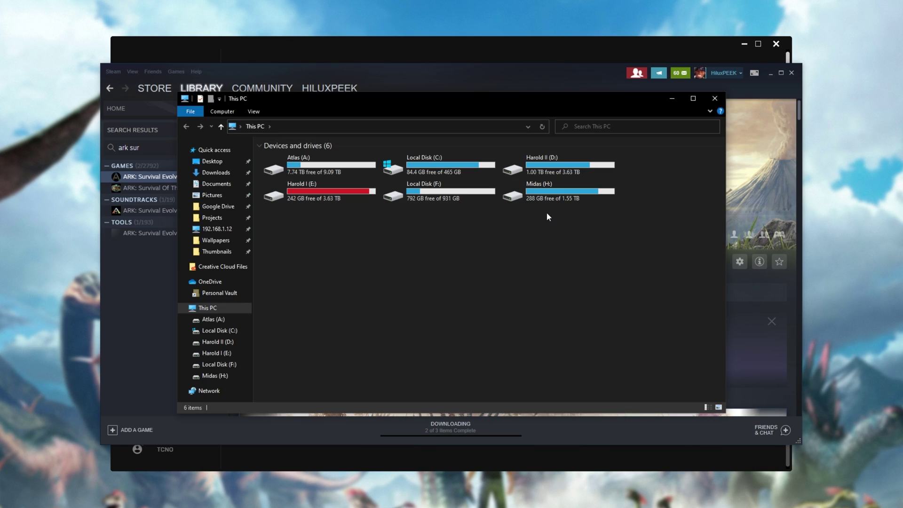
double_click(328, 186)
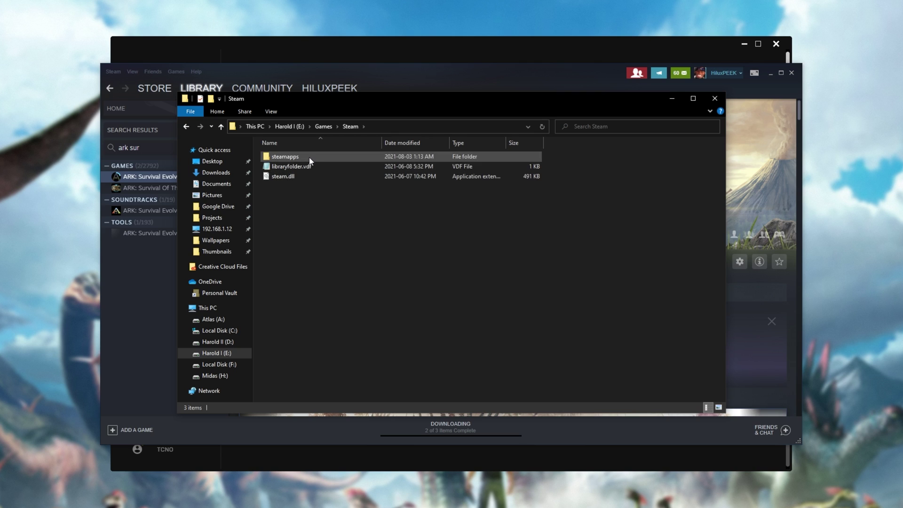
double_click(309, 157)
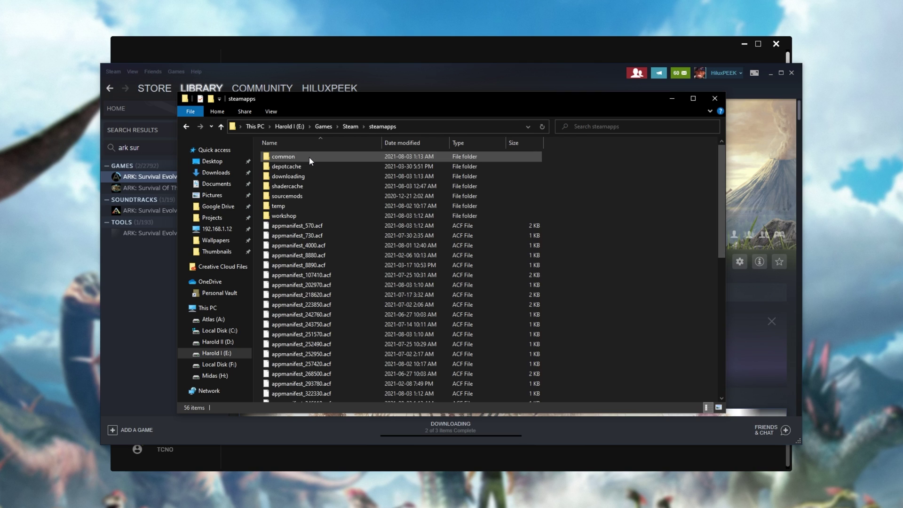
double_click(309, 157)
double_click(311, 204)
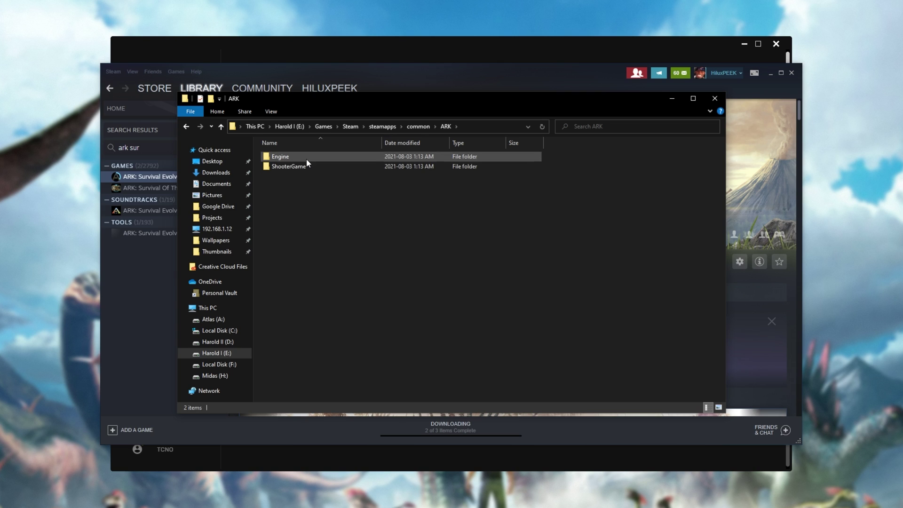
click(316, 167)
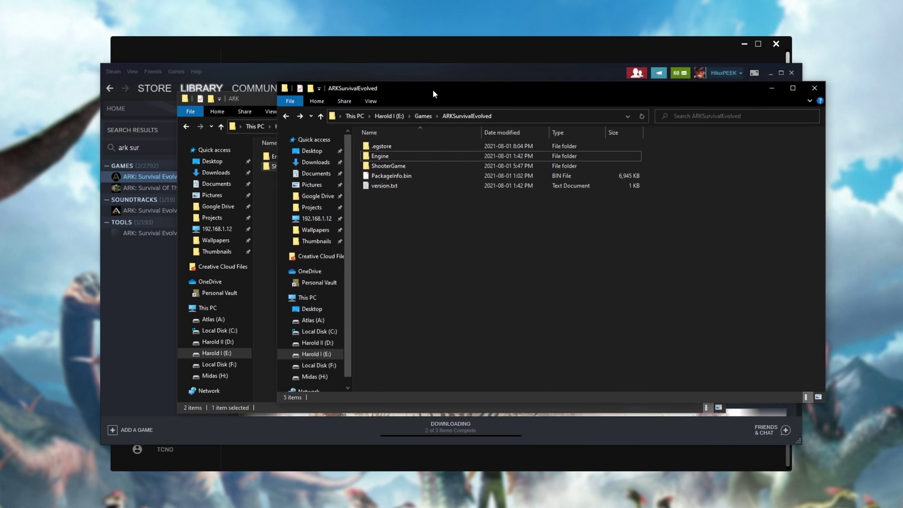
drag(433, 90, 424, 98)
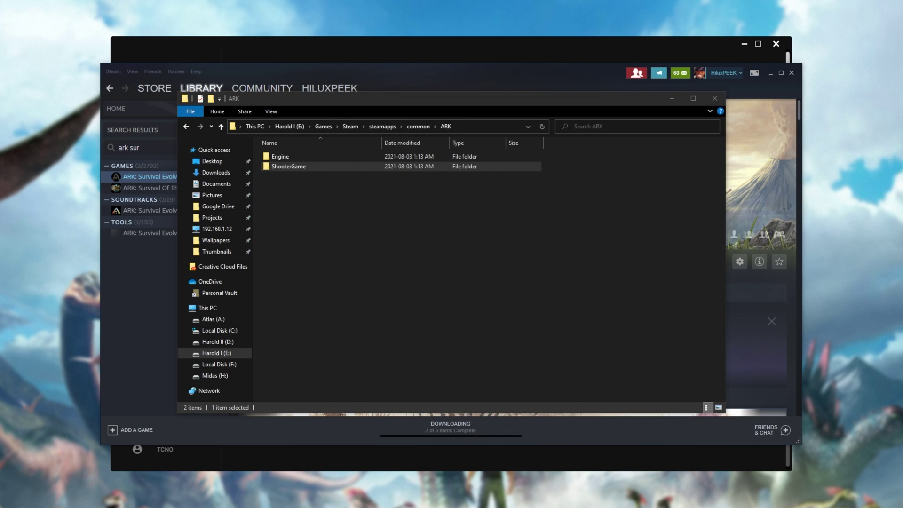
- Return to Steam, finish the ARK: Survival Evolved install dialog and pause the download
click(487, 82)
click(452, 437)
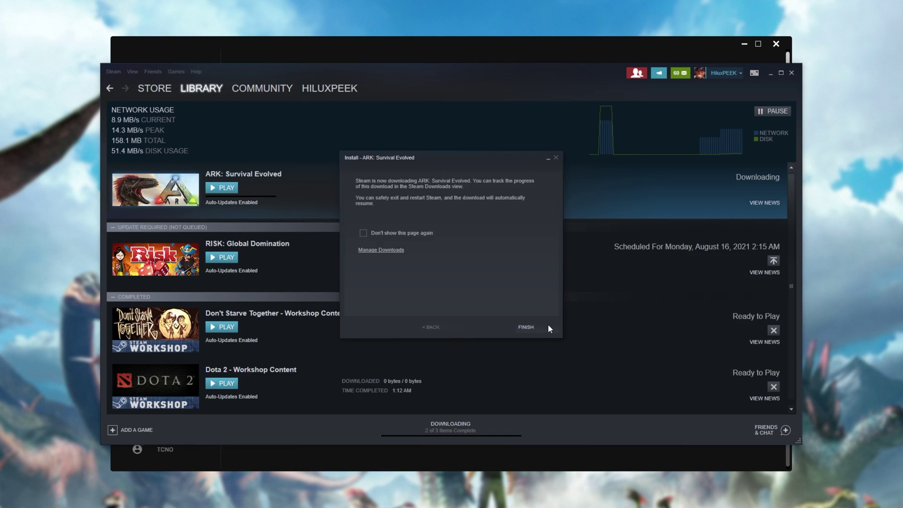
click(547, 325)
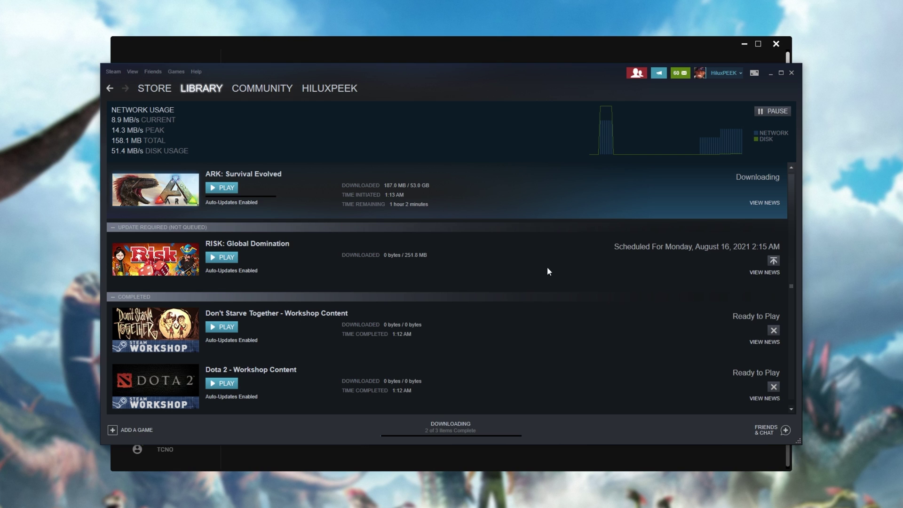
click(768, 114)
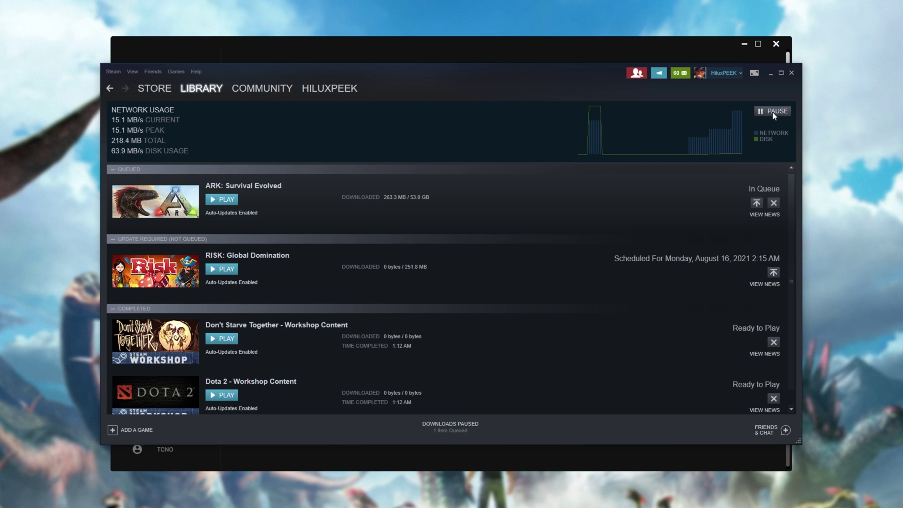
- Uninstall the partially downloaded ARK: Survival Evolved from Steam
right_click(189, 197)
click(222, 420)
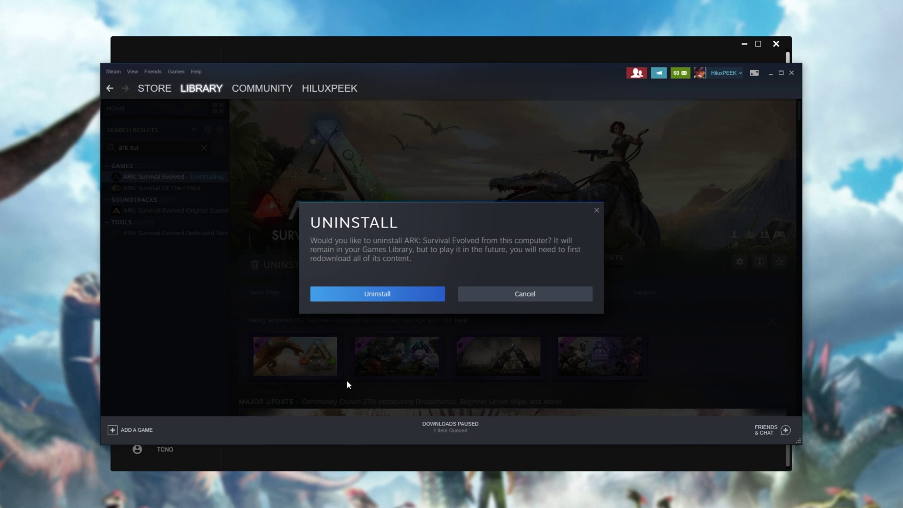
click(396, 294)
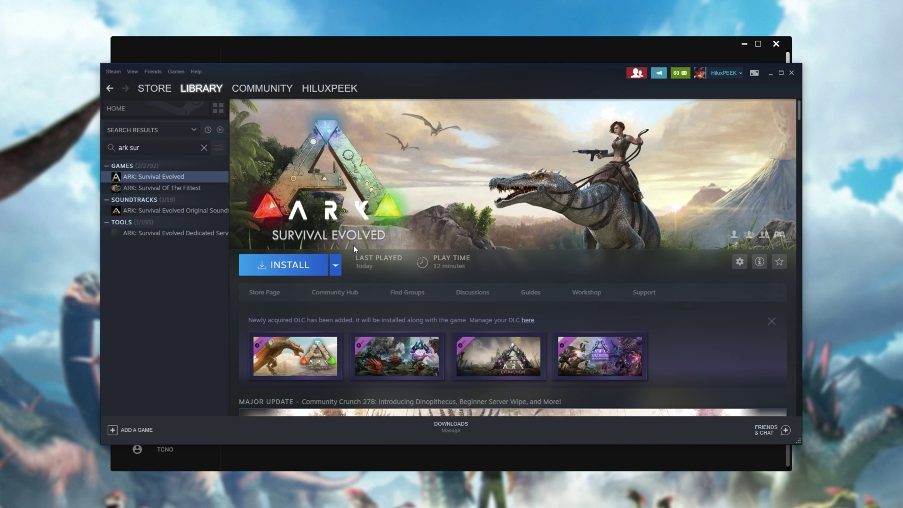
- Exit Steam completely and return to the File Explorer windows
click(114, 71)
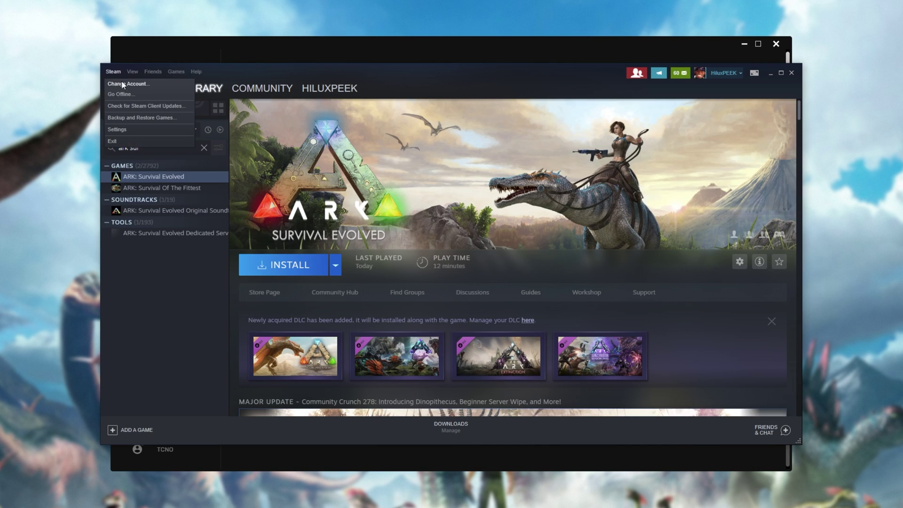
click(136, 140)
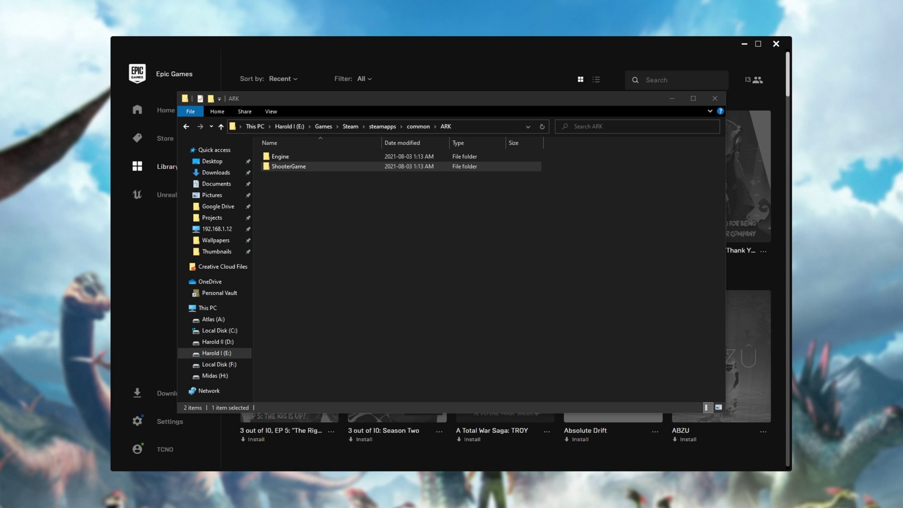
drag(902, 95, 231, 104)
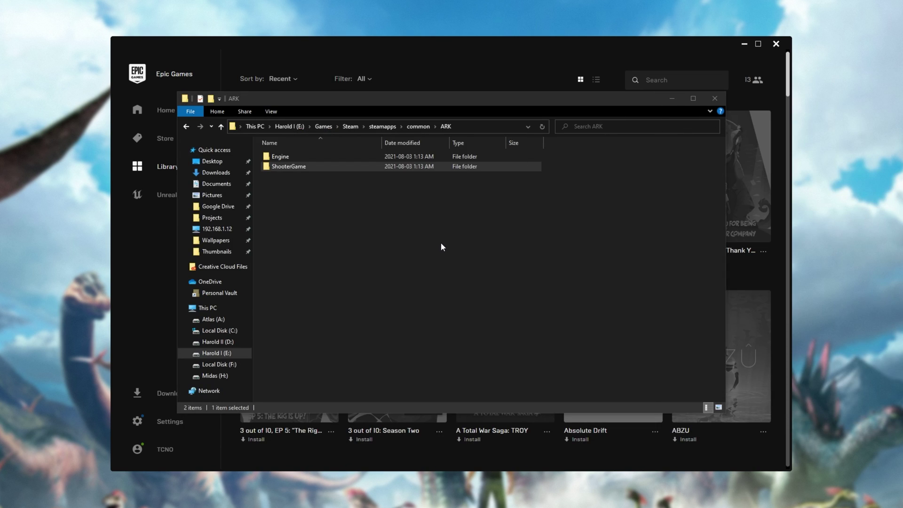
- Check the properties of the Engine and ShooterGame folders in Steam's ARK folder, then delete both folders
drag(441, 246, 392, 156)
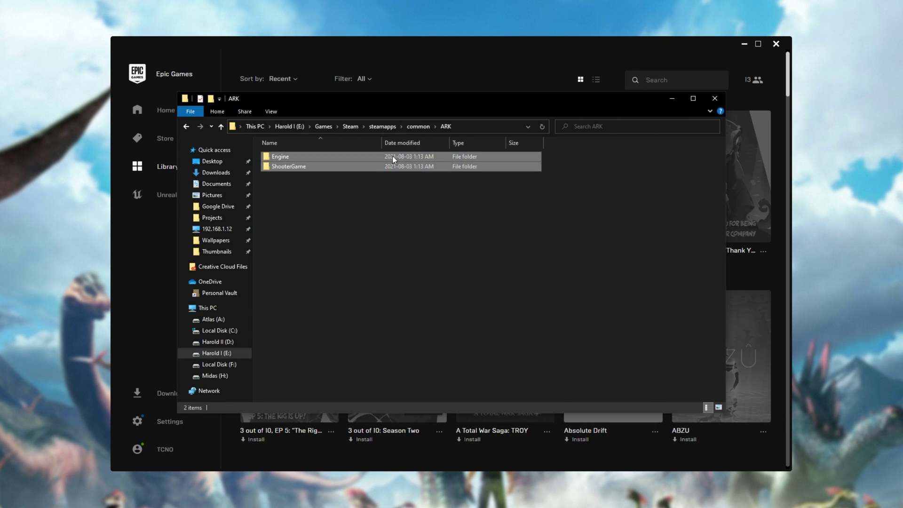
right_click(386, 162)
click(453, 463)
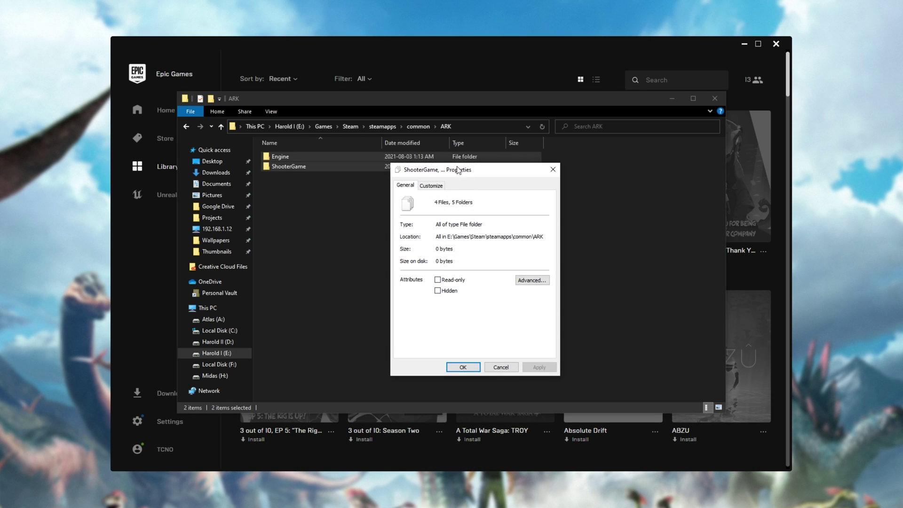
click(553, 170)
key(Delete)
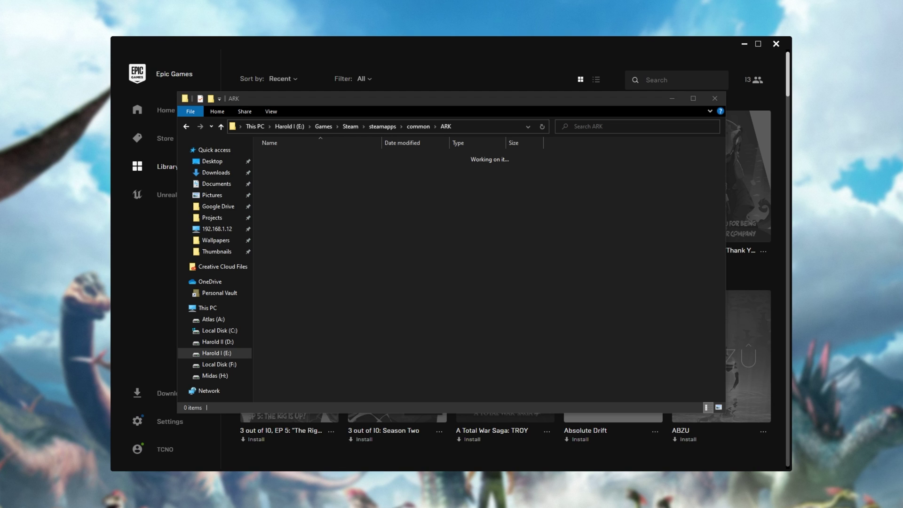
- Move Engine, ShooterGame, PackageInfo.bin and version.txt from the Epic ARKSurvivalEvolved folder into Steam's ARK folder, leaving .egstore behind
drag(902, 88, 427, 106)
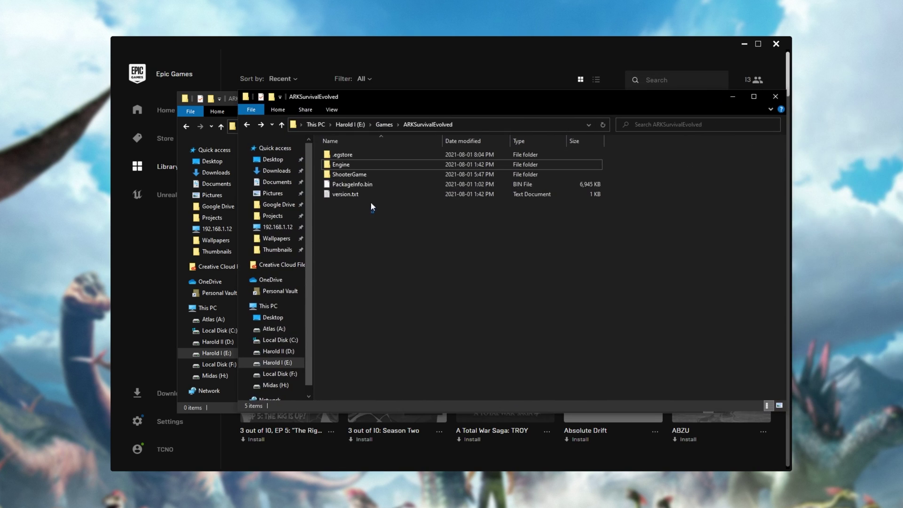
drag(370, 201, 360, 160)
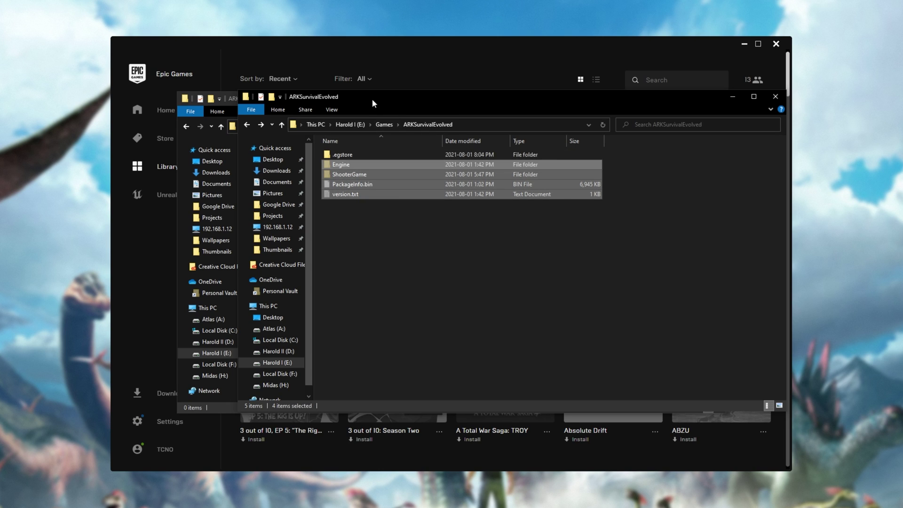
drag(371, 99, 561, 104)
click(338, 186)
key(ctrl+v)
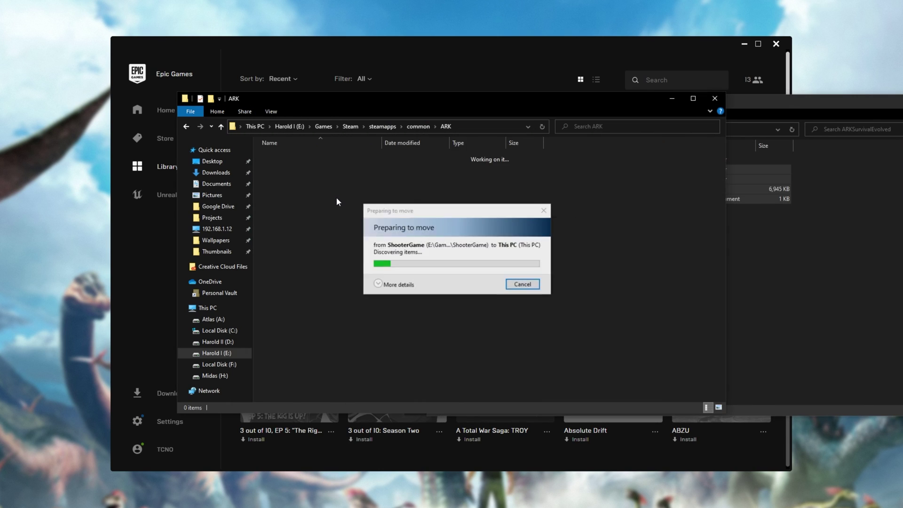
drag(808, 104, 665, 108)
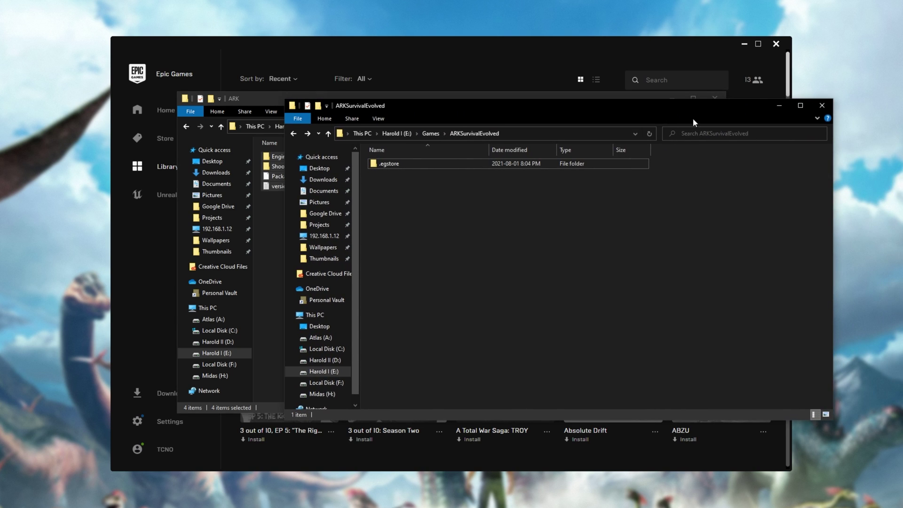
click(778, 107)
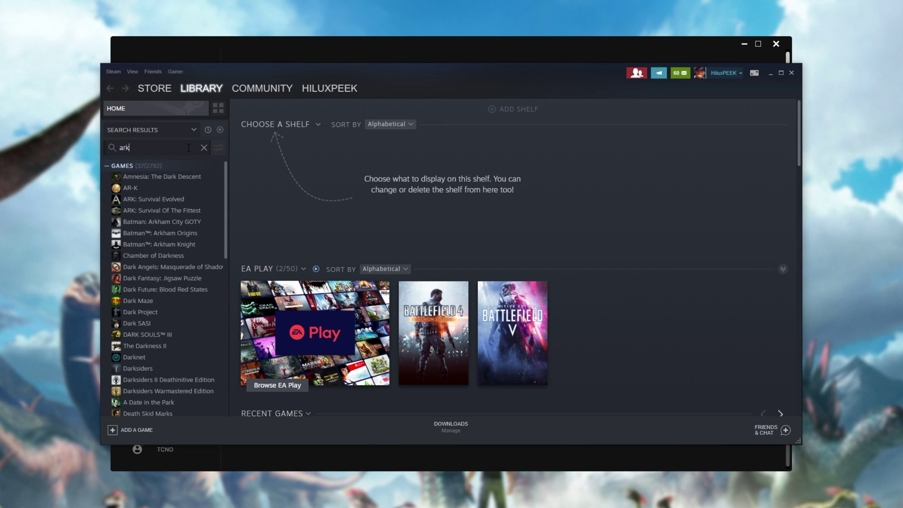
- Find ARK: Survival Evolved in the Steam library with "ark sur" and start installing it under E:\Games\Steam
text(sur)
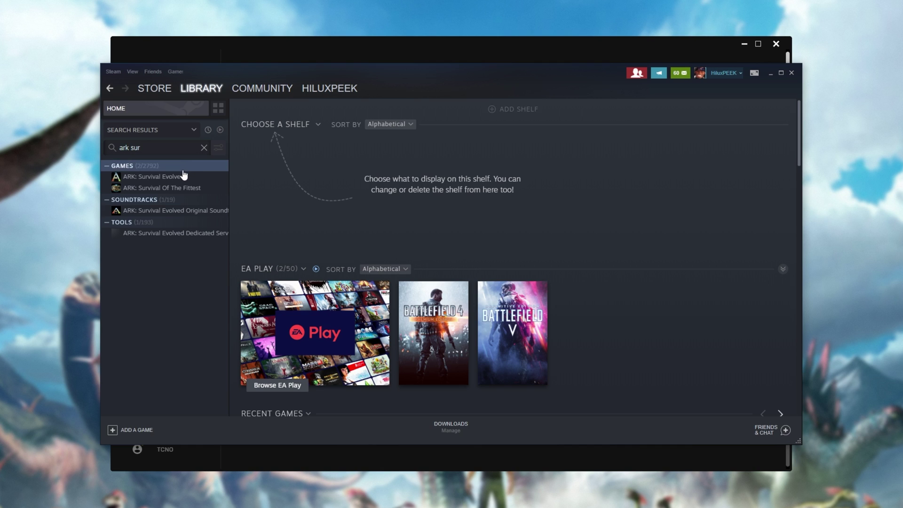
click(182, 176)
click(301, 272)
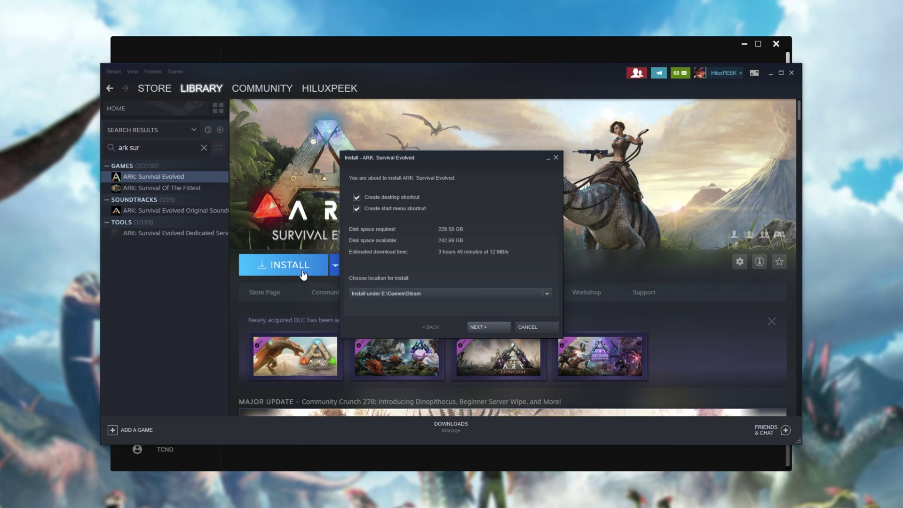
click(494, 324)
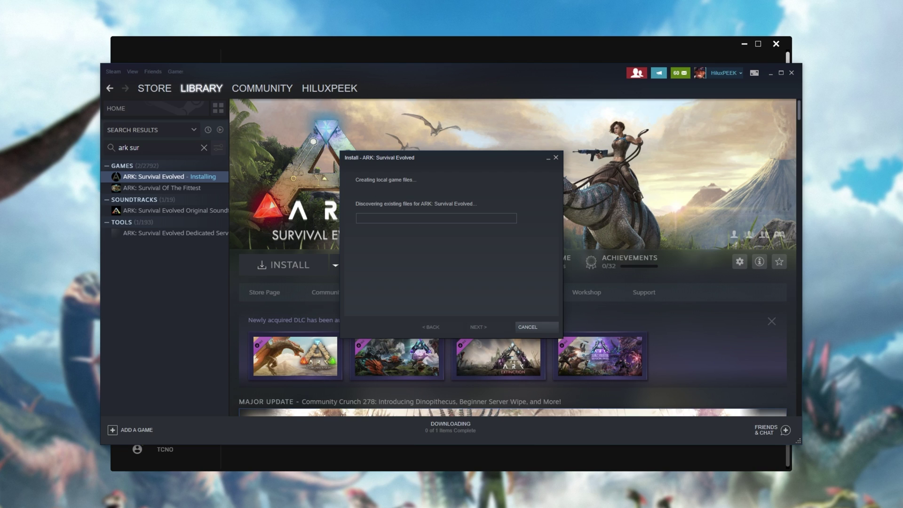
- Bring up Task Manager and examine the Steam process and the activity of Disk 4 (E:) during file discovery
drag(902, 94, 281, 119)
scroll(305, 281, down, 1)
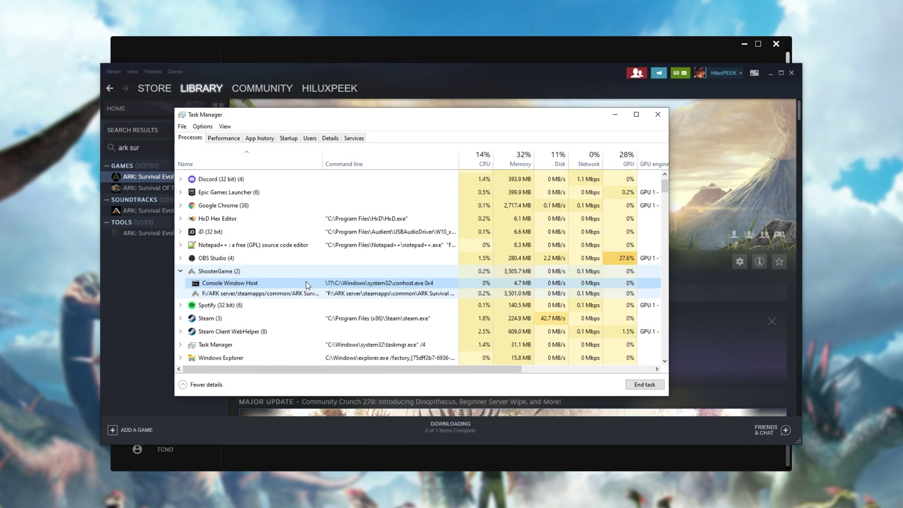
click(308, 319)
double_click(439, 322)
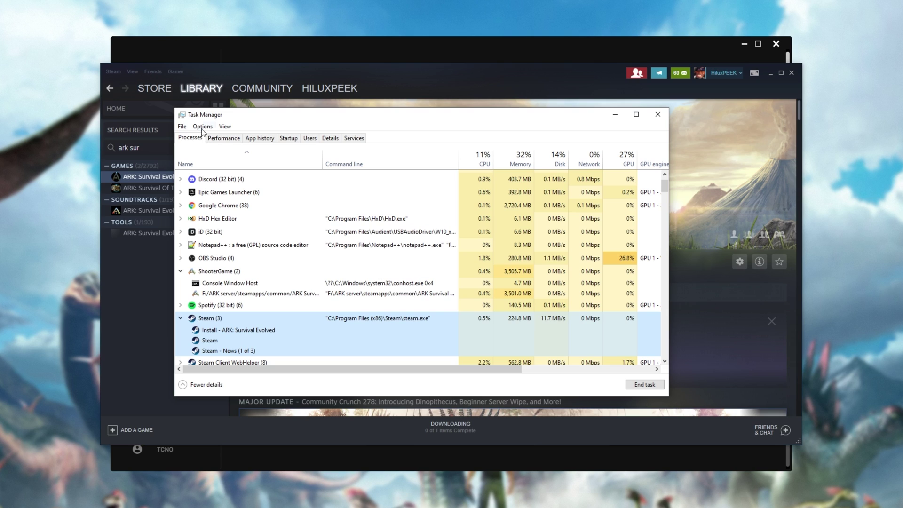
click(210, 138)
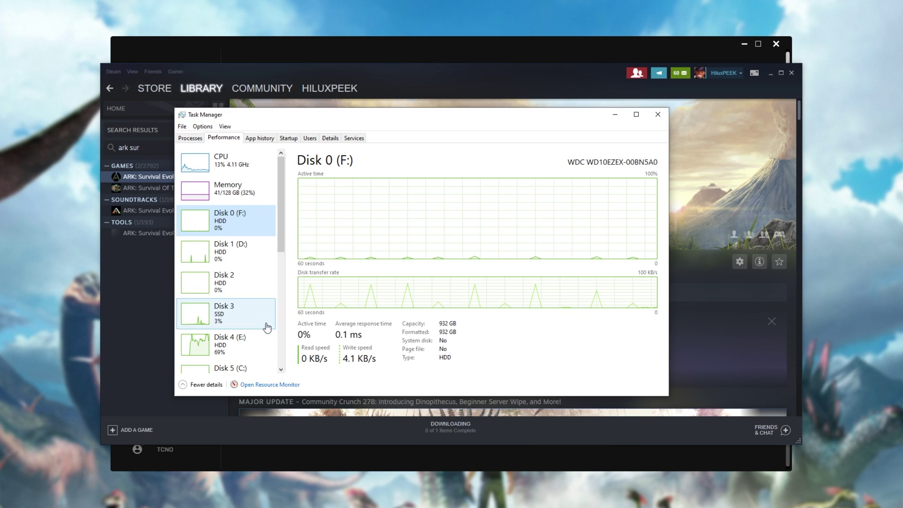
click(263, 340)
drag(280, 236, 277, 272)
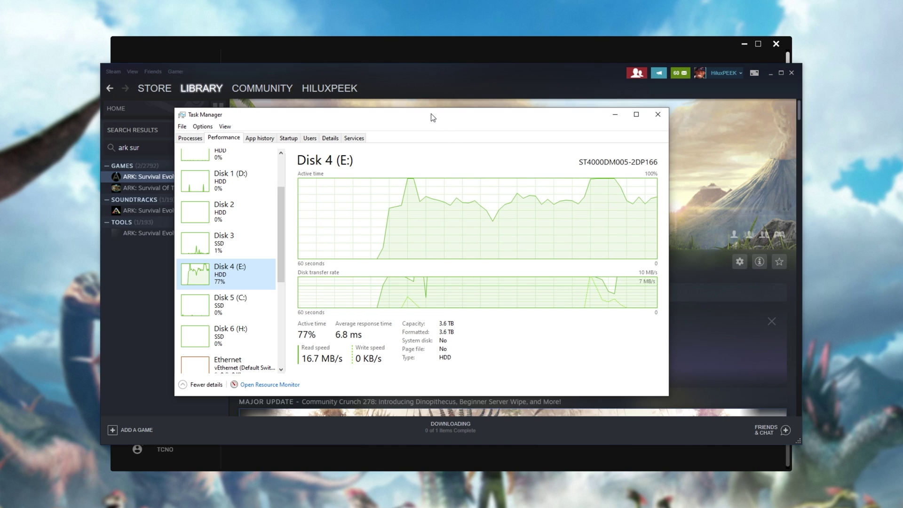
drag(433, 118, 902, 123)
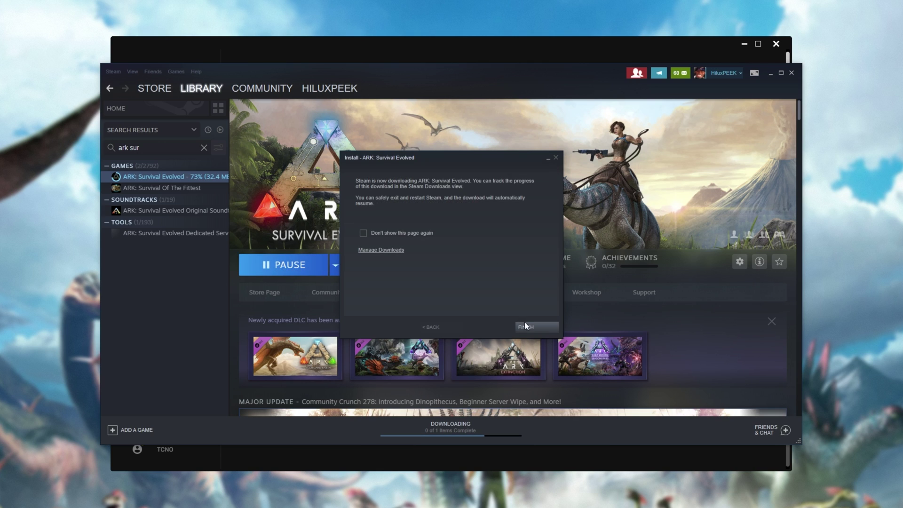
- Finish the ARK: Survival Evolved install dialog and open Steam's download overview
click(526, 326)
click(459, 428)
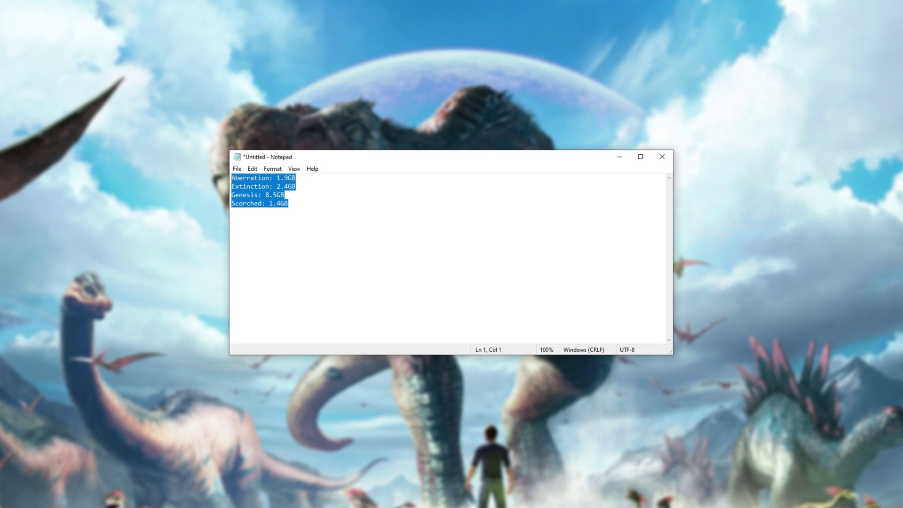
- Review the ARK DLC sizes in Notepad and the ARK update progress in the TCNO-Laptop Remote Desktop window
click(335, 299)
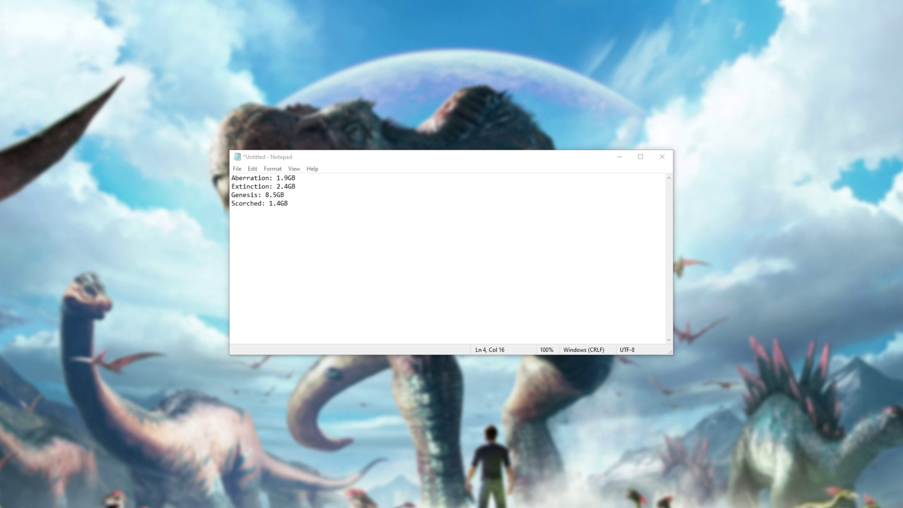
drag(902, 113, 684, 91)
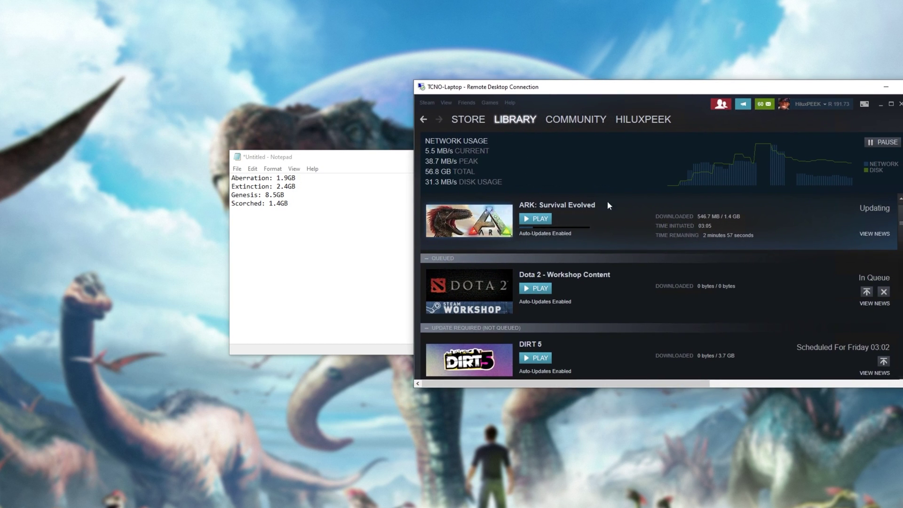
drag(831, 89, 902, 94)
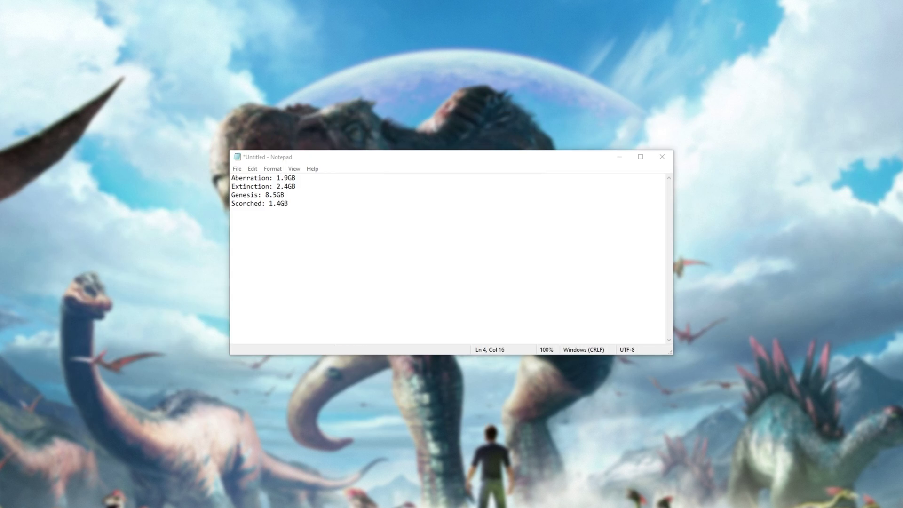
click(387, 235)
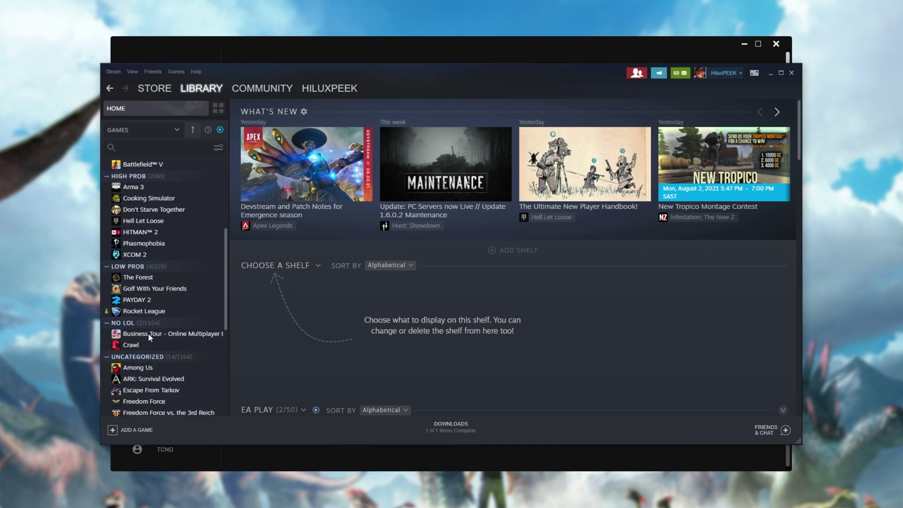
- Open ARK: Survival Evolved in the Steam library and go to the management of its owned DLC
scroll(148, 333, down, 4)
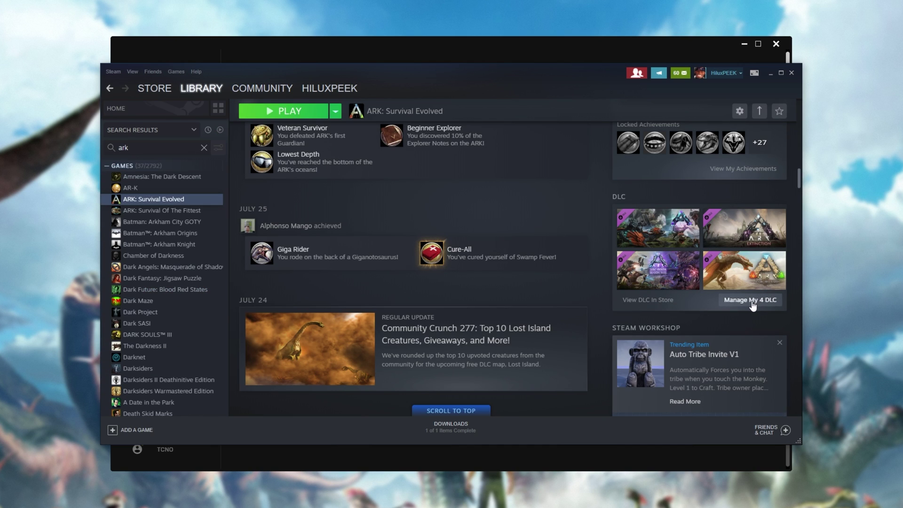
click(750, 300)
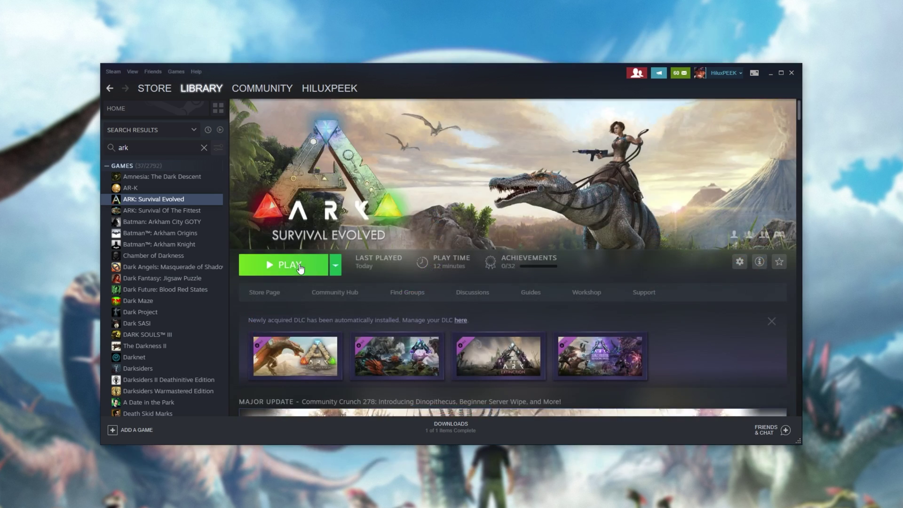
- Launch the game from Steam with the Play ARK: Survival Evolved option
click(300, 268)
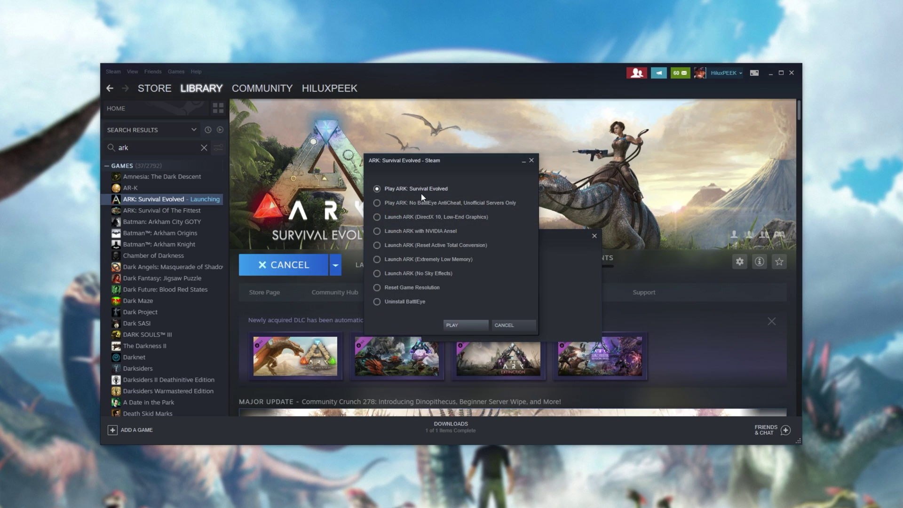
click(470, 323)
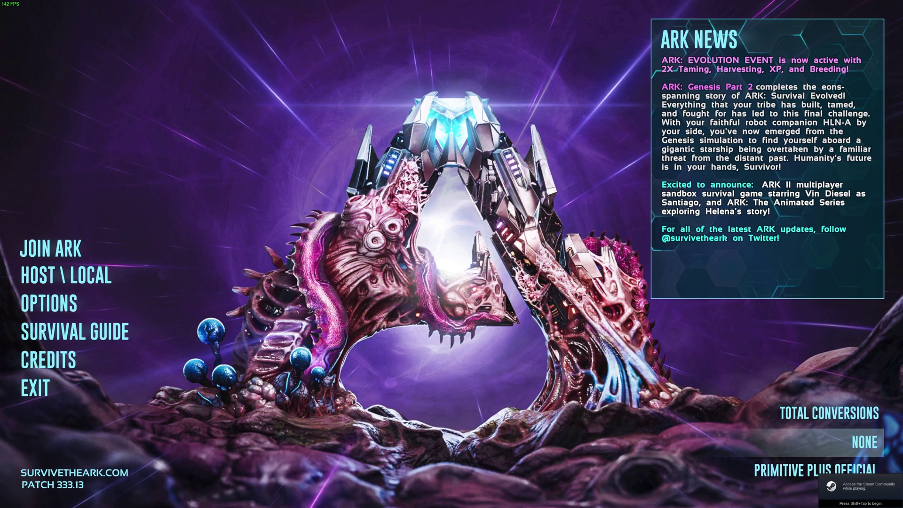
- Look over the story and custom maps under Host \ Local, then return to the main menu and choose Join ARK
click(65, 276)
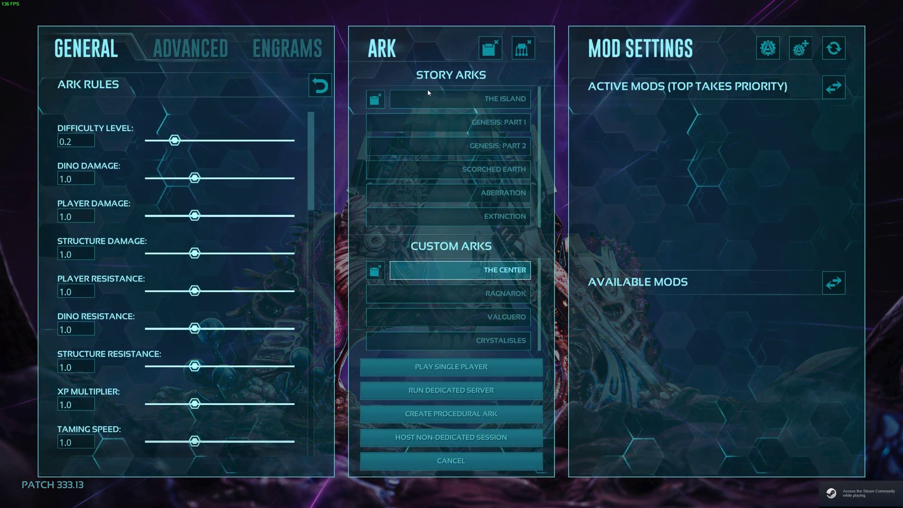
click(468, 459)
click(52, 247)
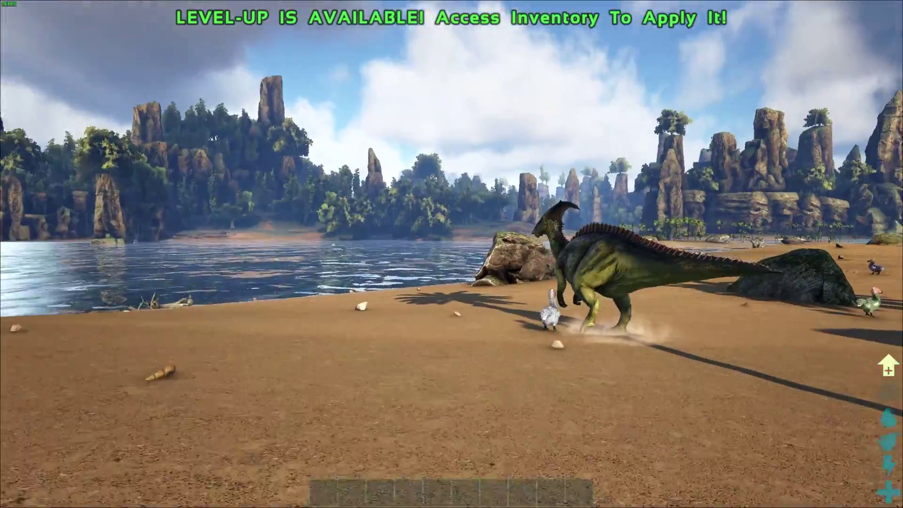
- View the audio, graphics and camera options from the in-game pause menu and return to the game
key(Escape)
click(475, 147)
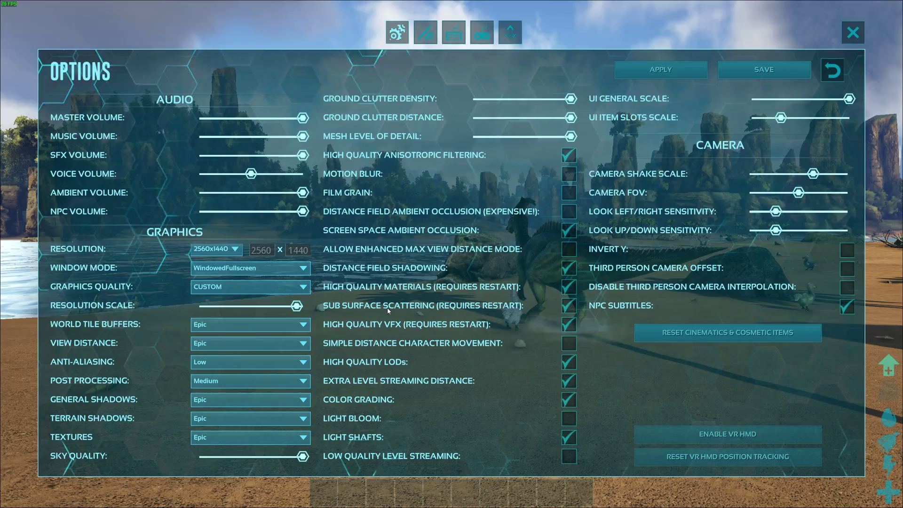
key(Escape)
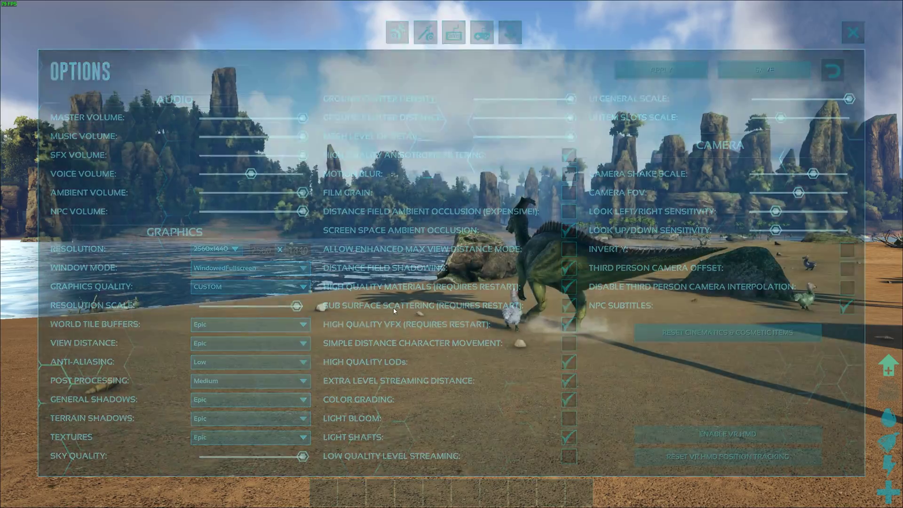
key(Escape)
key(a)
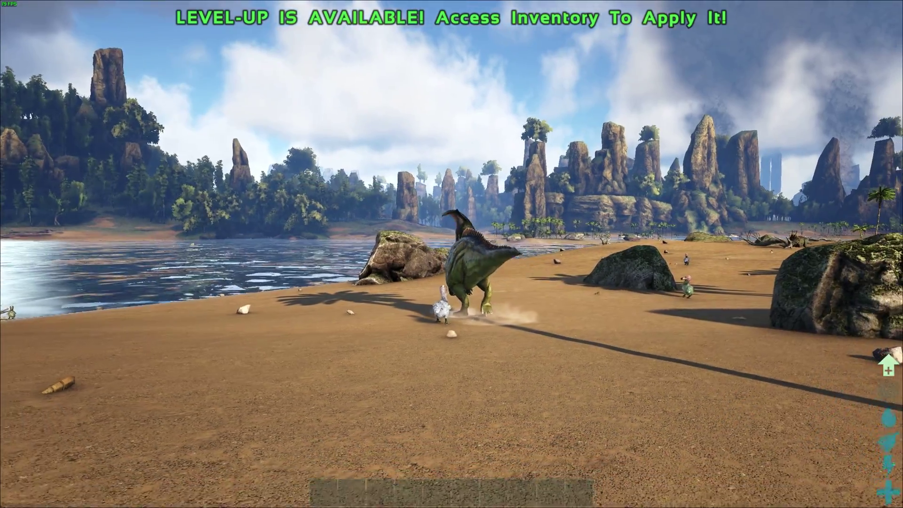
key(s)
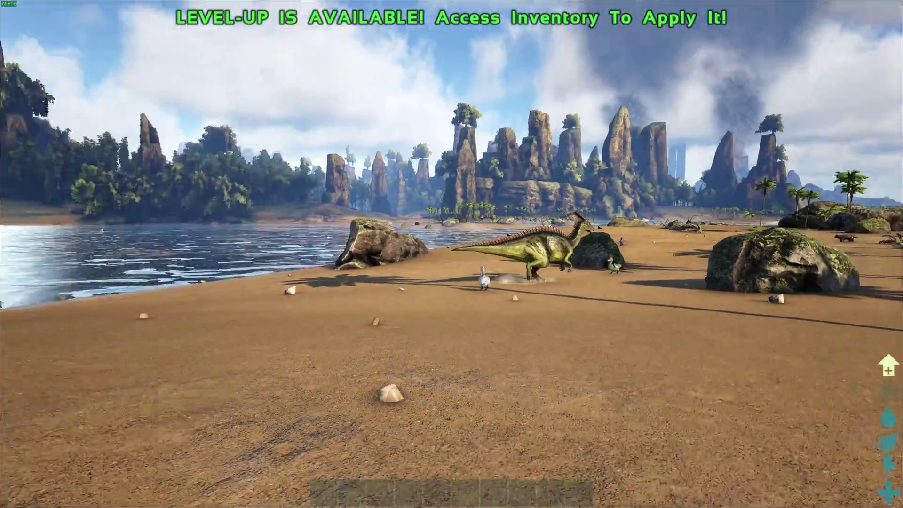
key(w)
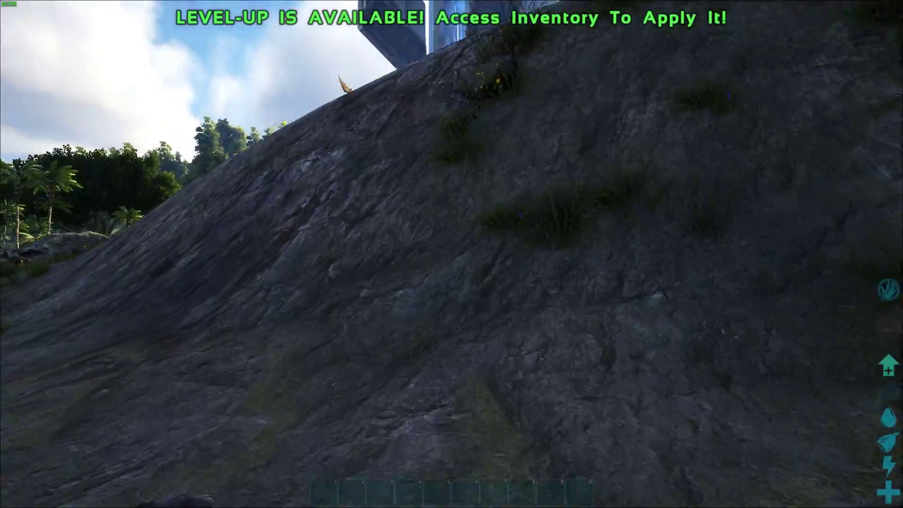
key(shift+w)
key(w)
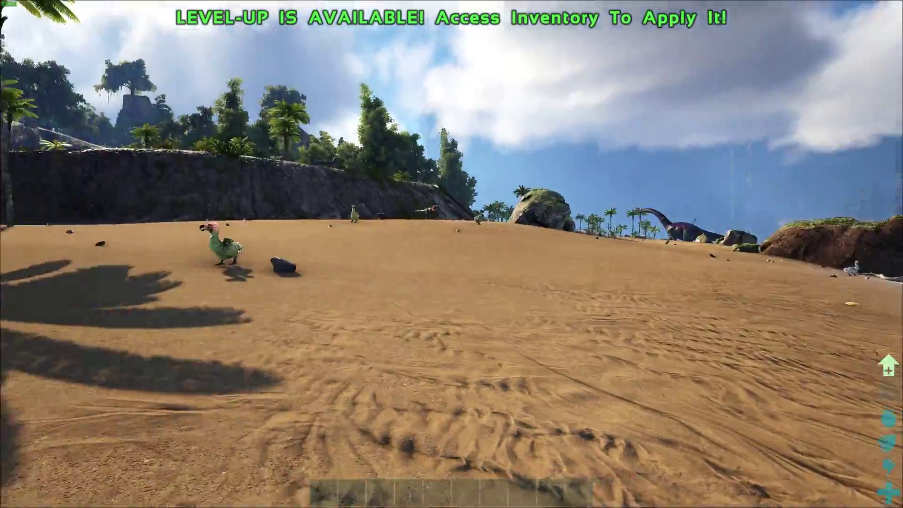
key(shift+w)
key(shift+w)
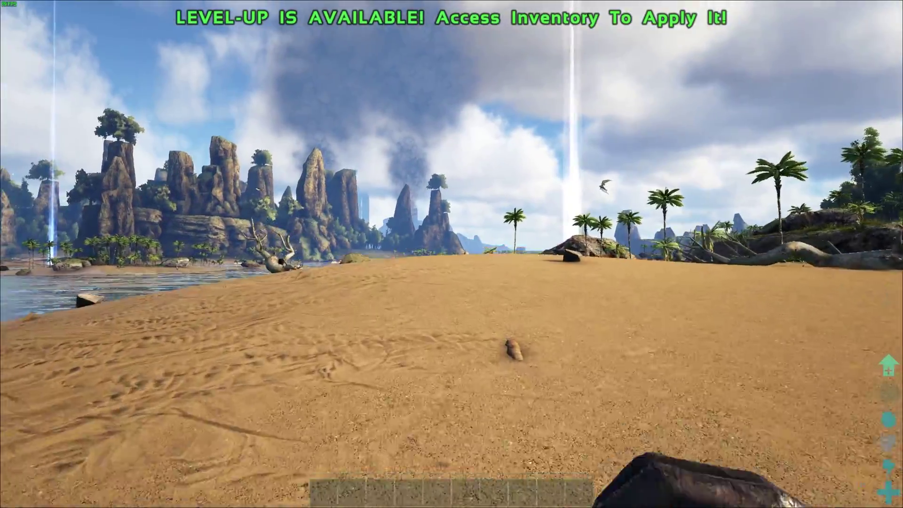
key(shift+w)
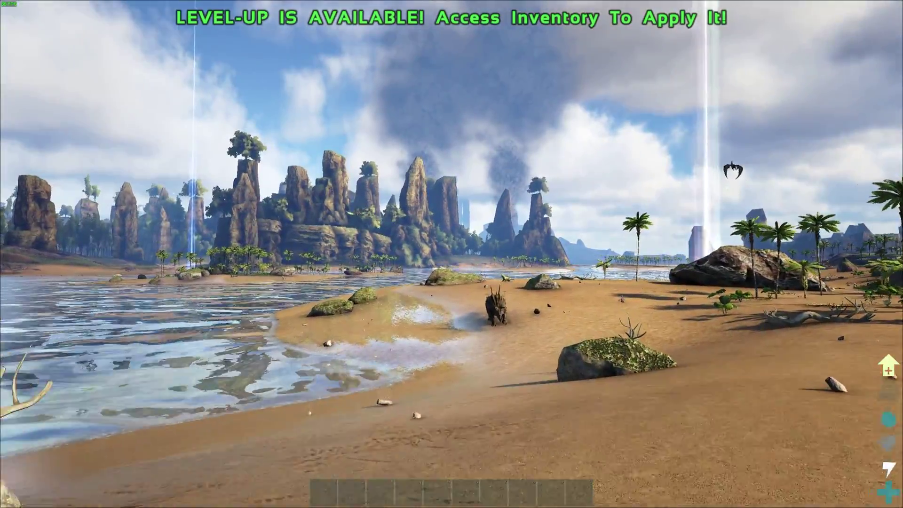
key(w)
key(d)
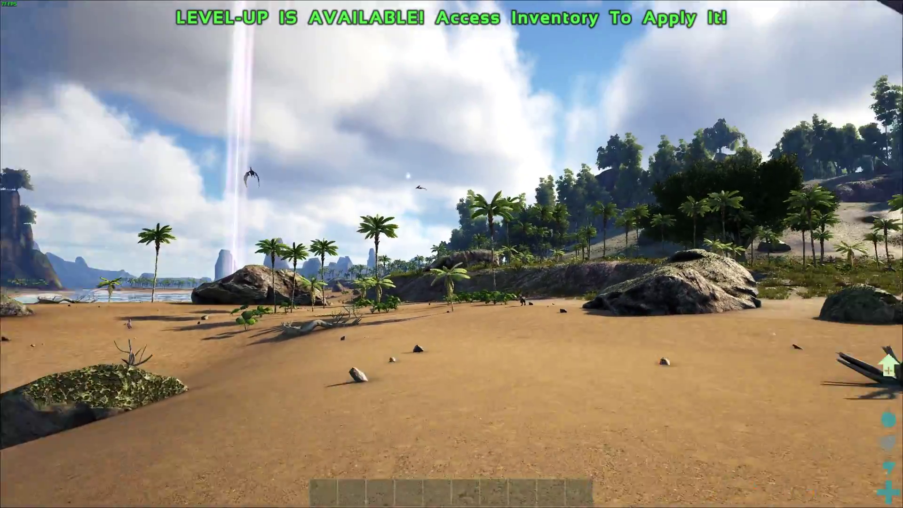